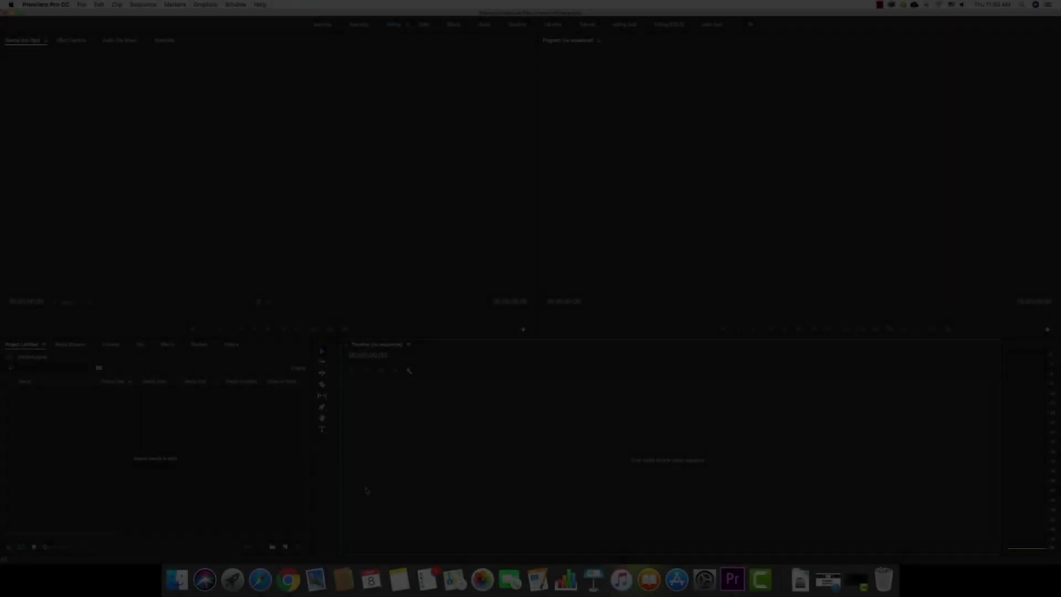
# Step: Preview R0010111.MP4 in the 360 folder and import it into the Premiere project
pyautogui.click(175, 578)
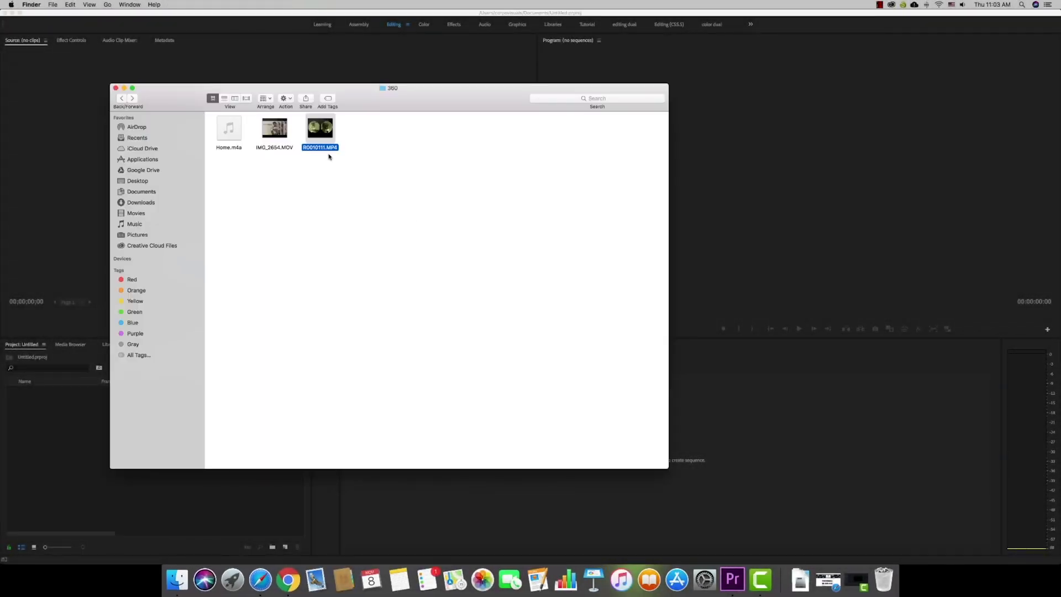
pyautogui.press('space')
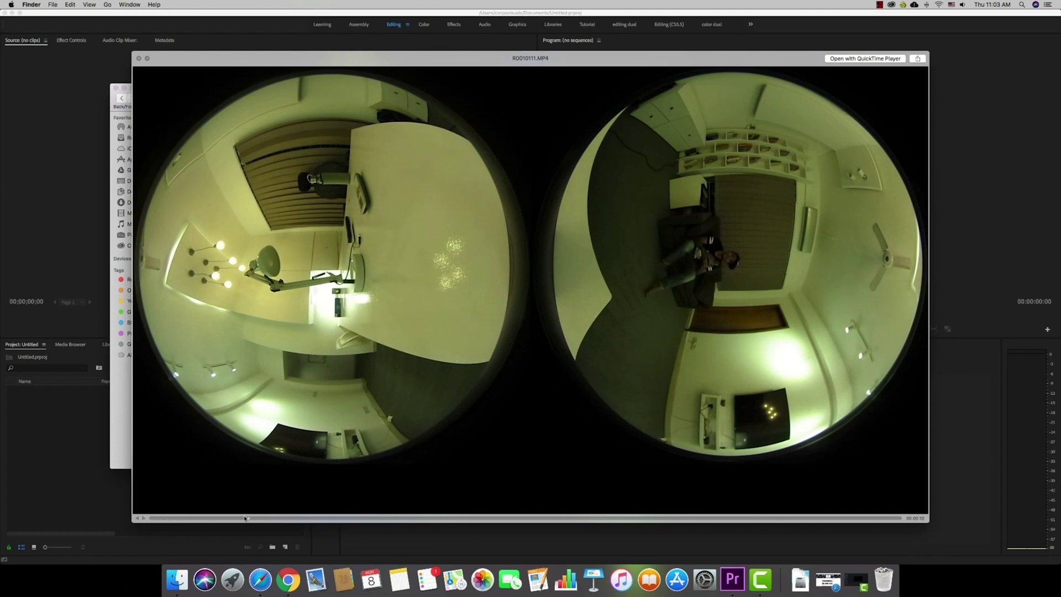
pyautogui.press('space')
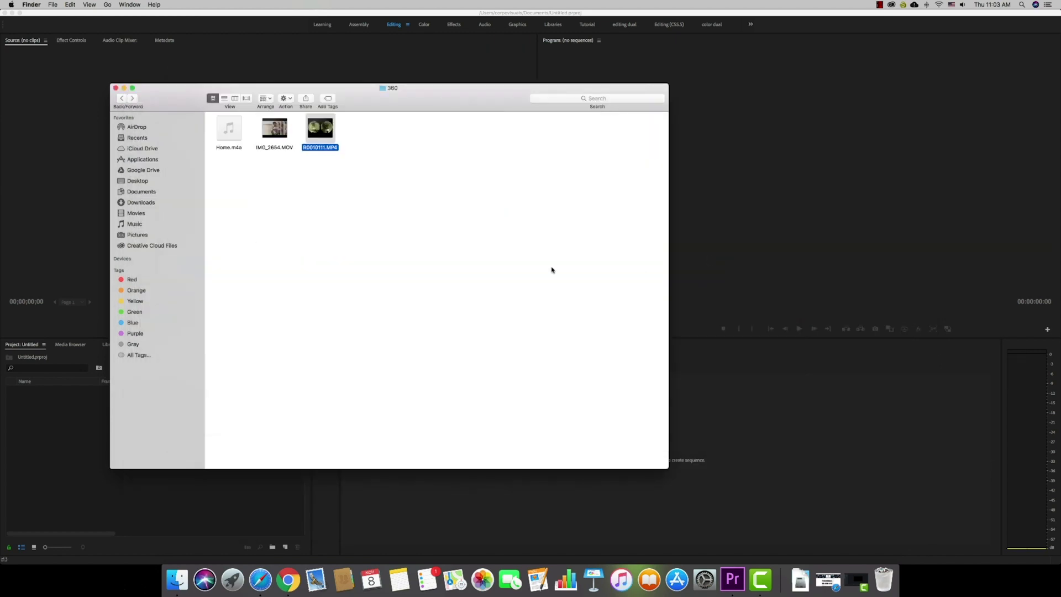
pyautogui.moveTo(321, 130); pyautogui.dragTo(78, 440)
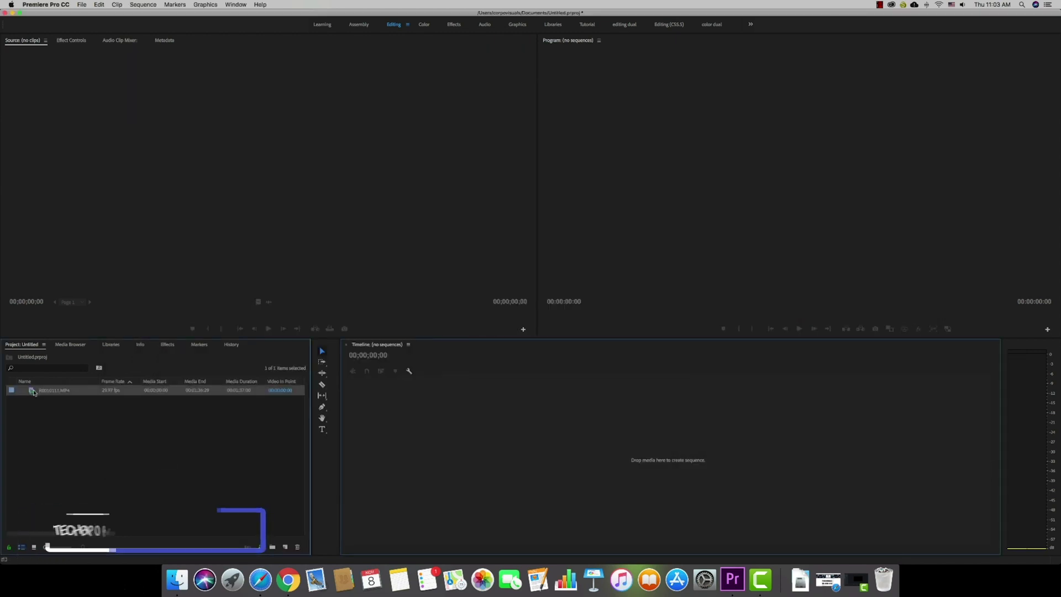
# Step: Create an R0010111 sequence from the clip on the Timeline
pyautogui.moveTo(416, 422); pyautogui.dragTo(419, 424)
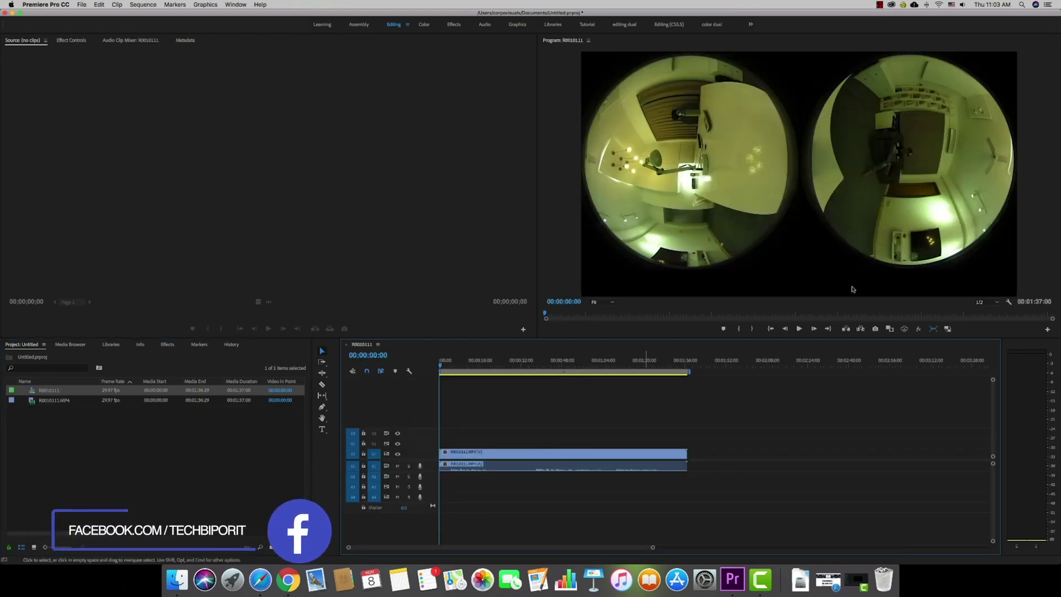
pyautogui.click(905, 330)
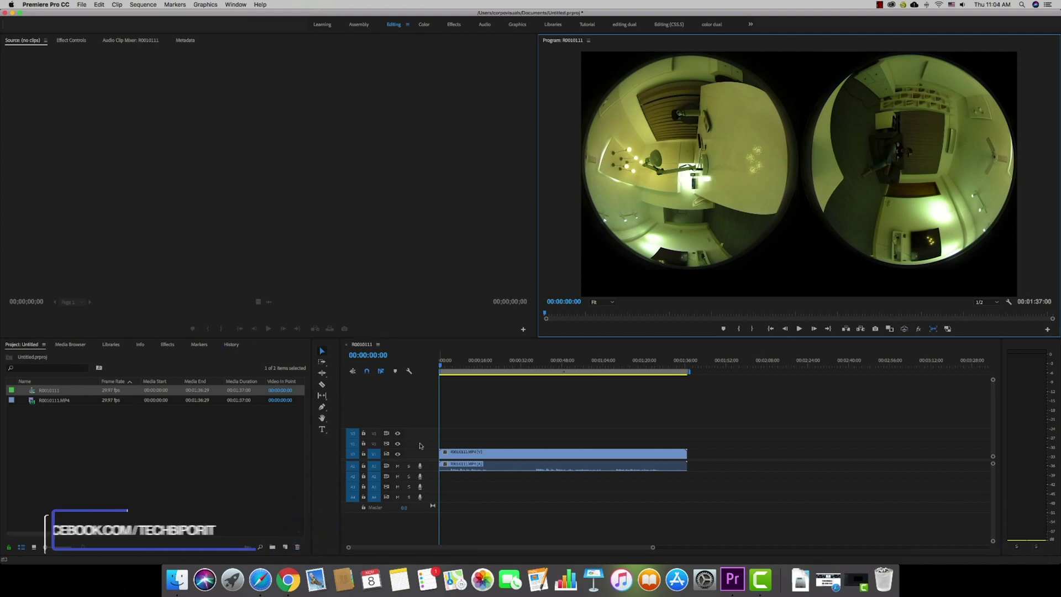
pyautogui.scroll(2, 532, 409)
# Step: Set the sequence's VR projection to Equirectangular and preview it as VR video
pyautogui.click(143, 4)
pyautogui.click(161, 12)
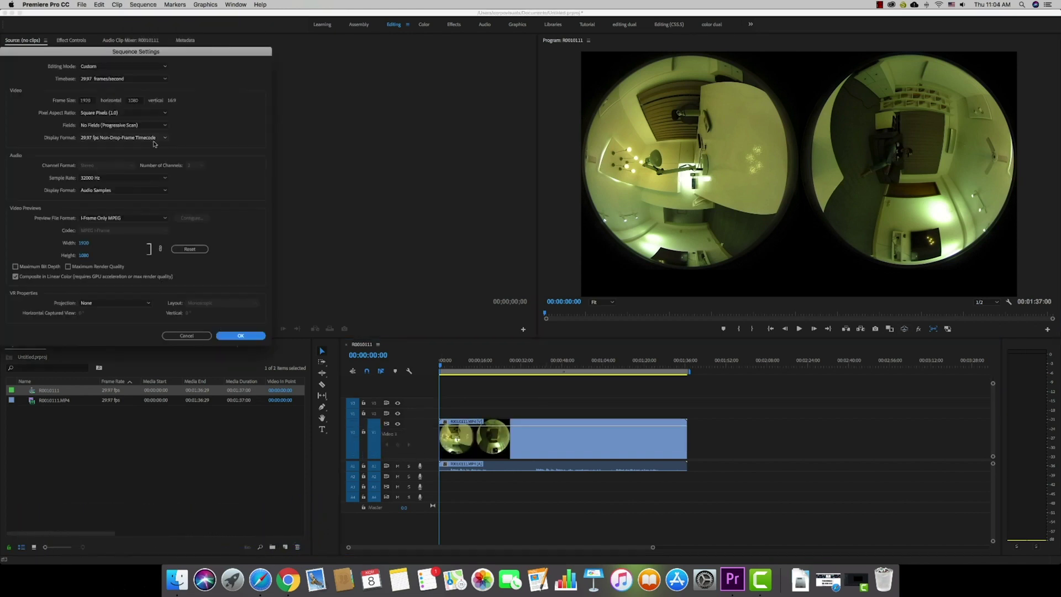
pyautogui.click(527, 403)
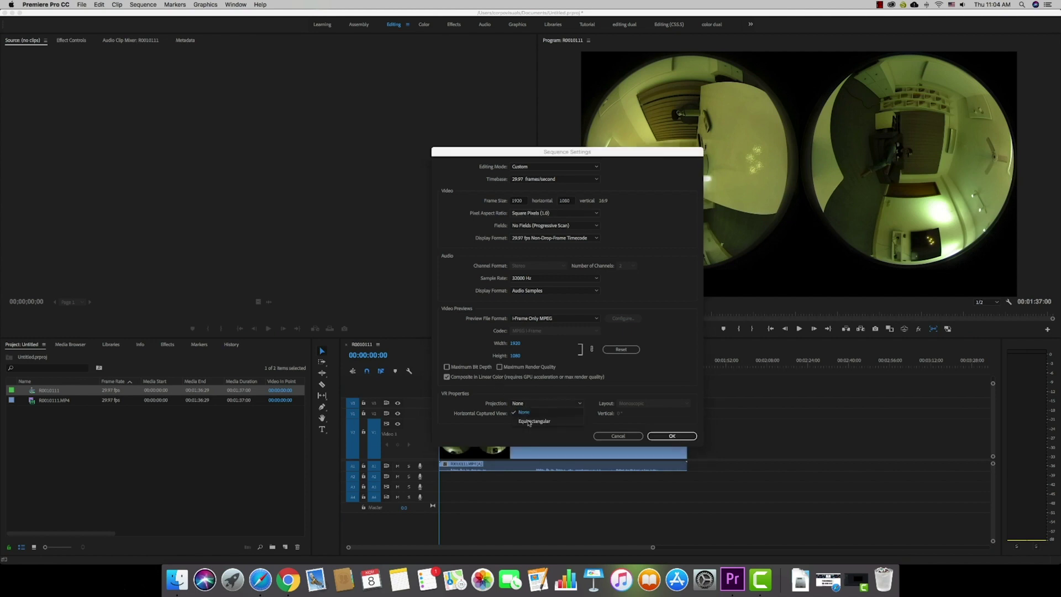
pyautogui.click(529, 421)
pyautogui.click(672, 436)
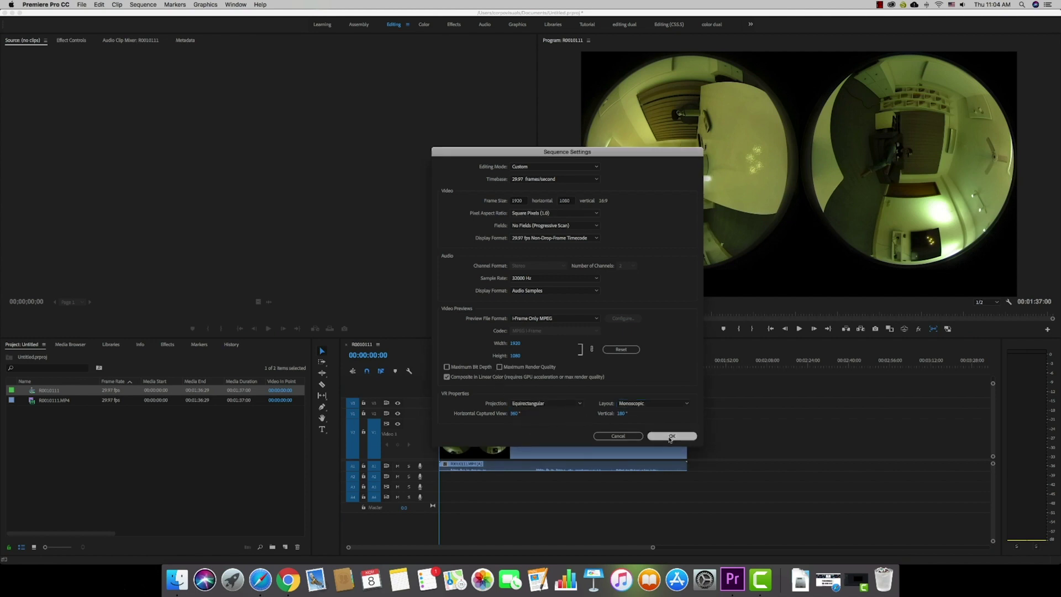
pyautogui.click(905, 329)
# Step: Look around the 360° frame in VR view, then return to the flat preview
pyautogui.moveTo(790, 121)
pyautogui.mouseDown()
pyautogui.moveTo(781, 207)
pyautogui.moveTo(789, 190)
pyautogui.mouseUp()
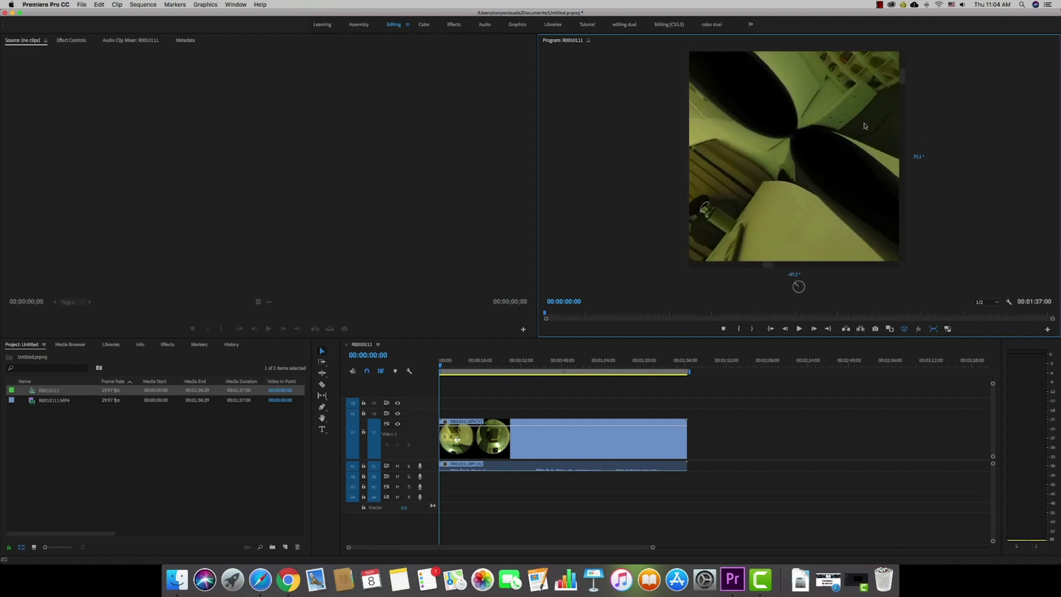
pyautogui.moveTo(698, 162); pyautogui.dragTo(776, 155)
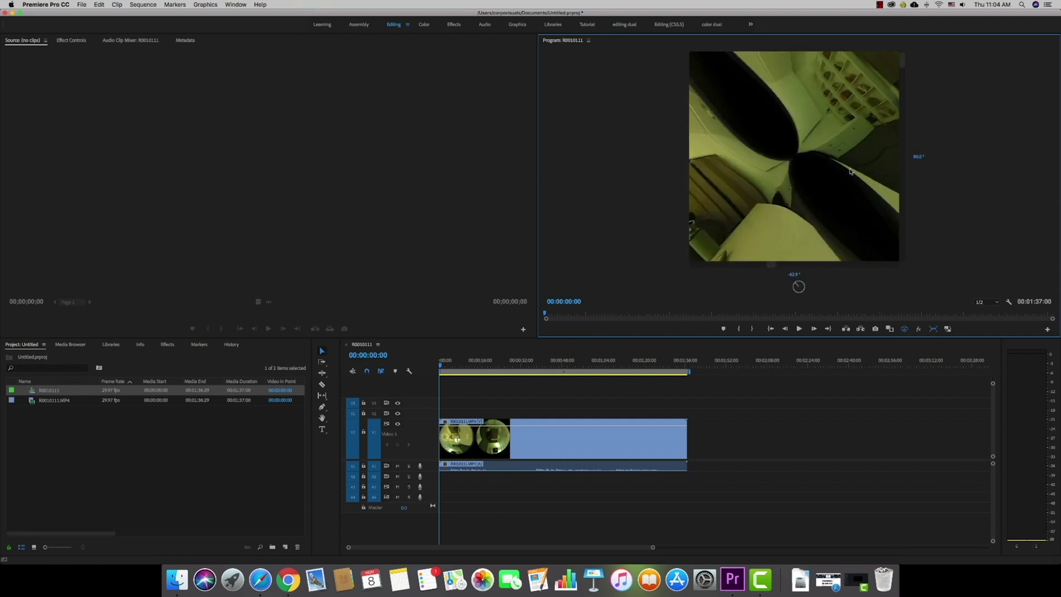
pyautogui.click(905, 329)
# Step: Delete the clip and its sequence from the project and reopen the 360 folder
pyautogui.moveTo(141, 441); pyautogui.dragTo(36, 386)
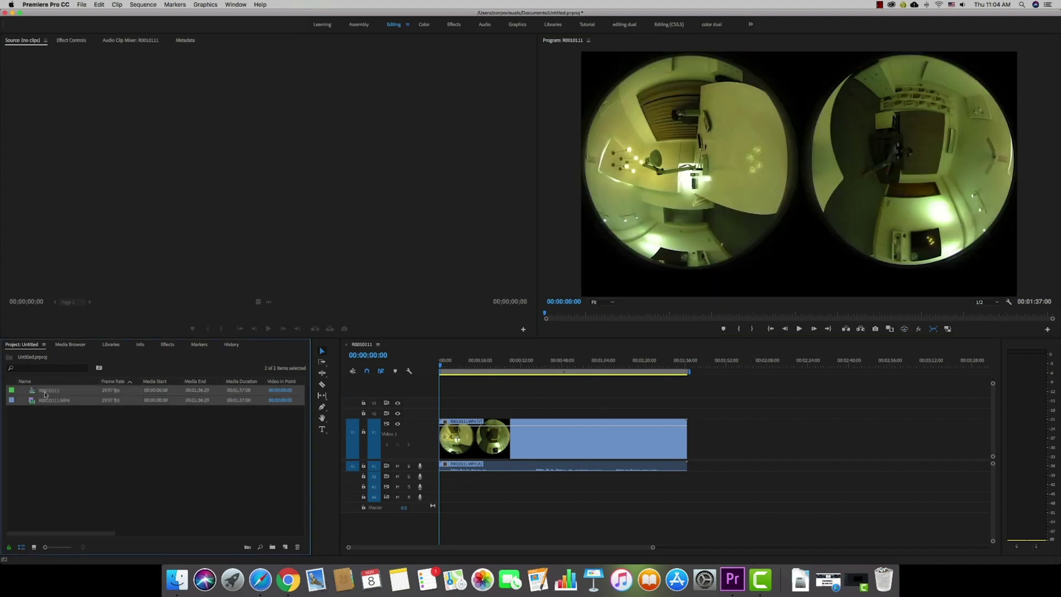
pyautogui.press('Delete')
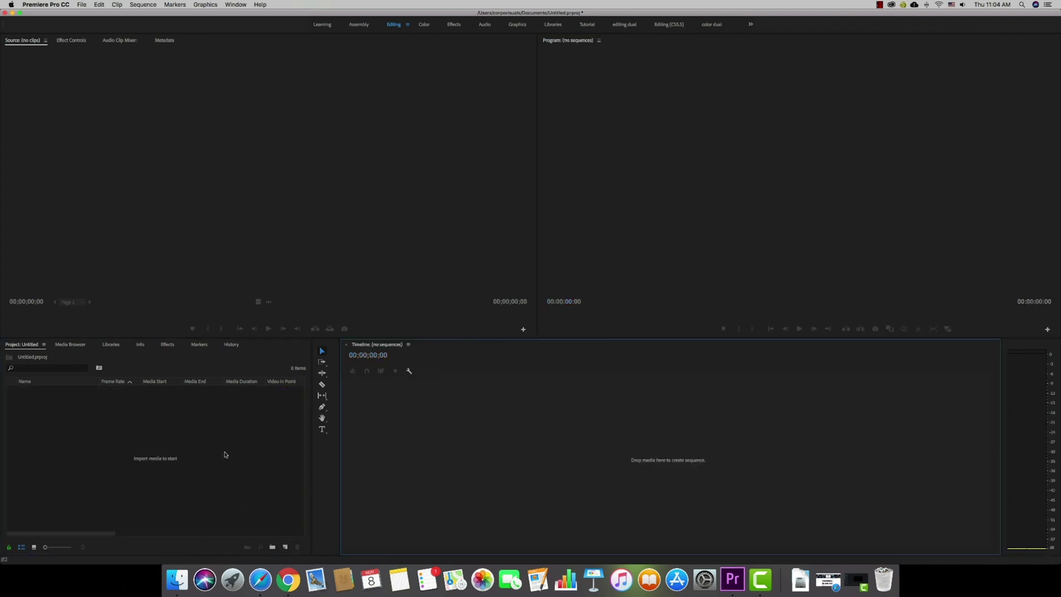
pyautogui.click(177, 579)
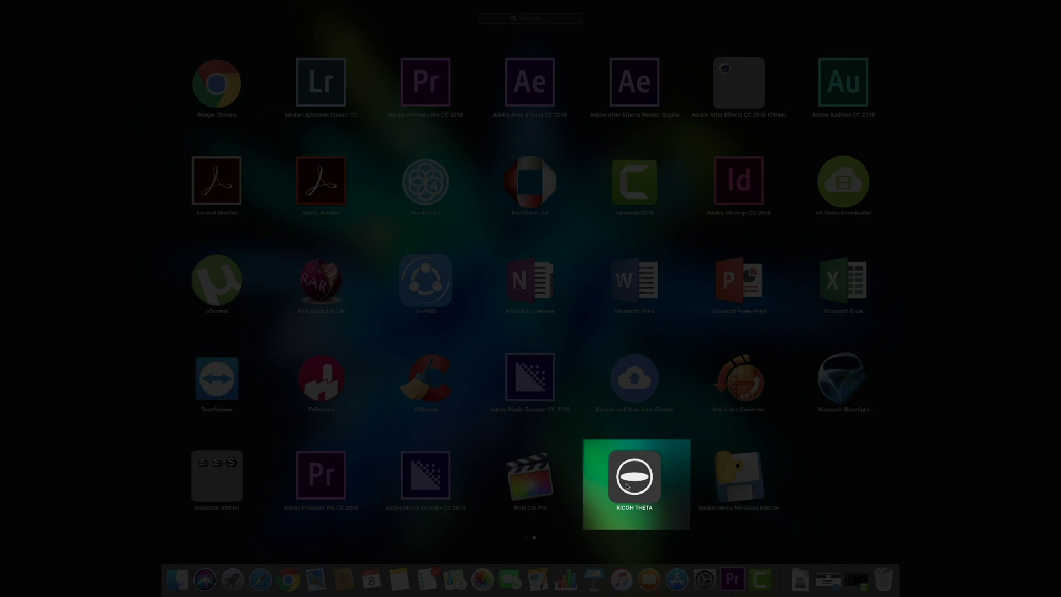
# Step: Launch the RICOH THETA app from Launchpad
pyautogui.click(627, 486)
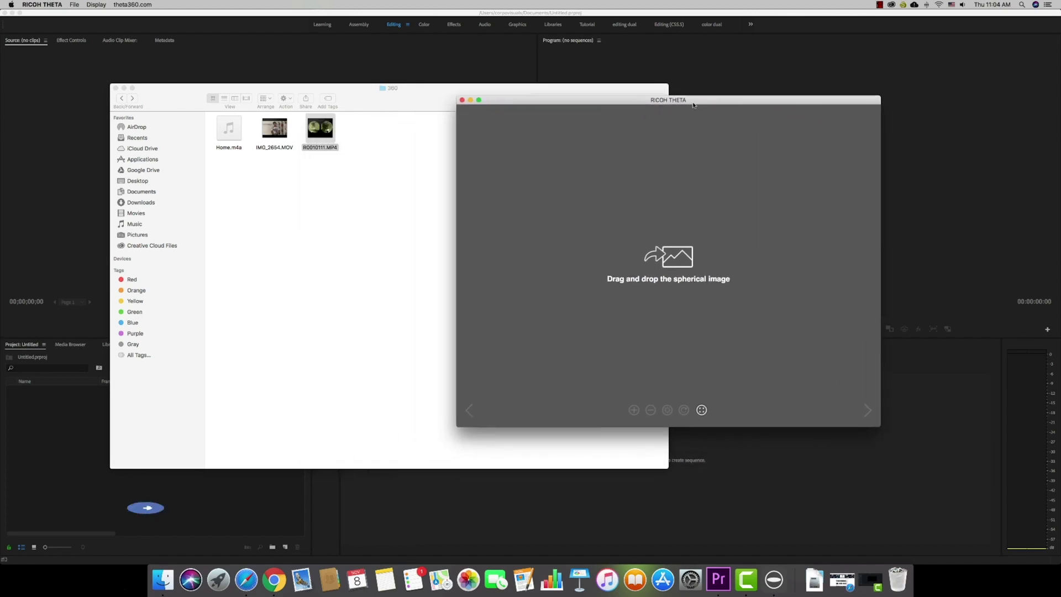
# Step: Convert R0010111.MP4 in RICOH THETA, saving R0010111_er.MP4 to the 360 folder
pyautogui.moveTo(504, 128); pyautogui.dragTo(770, 87)
pyautogui.moveTo(312, 140); pyautogui.dragTo(727, 201)
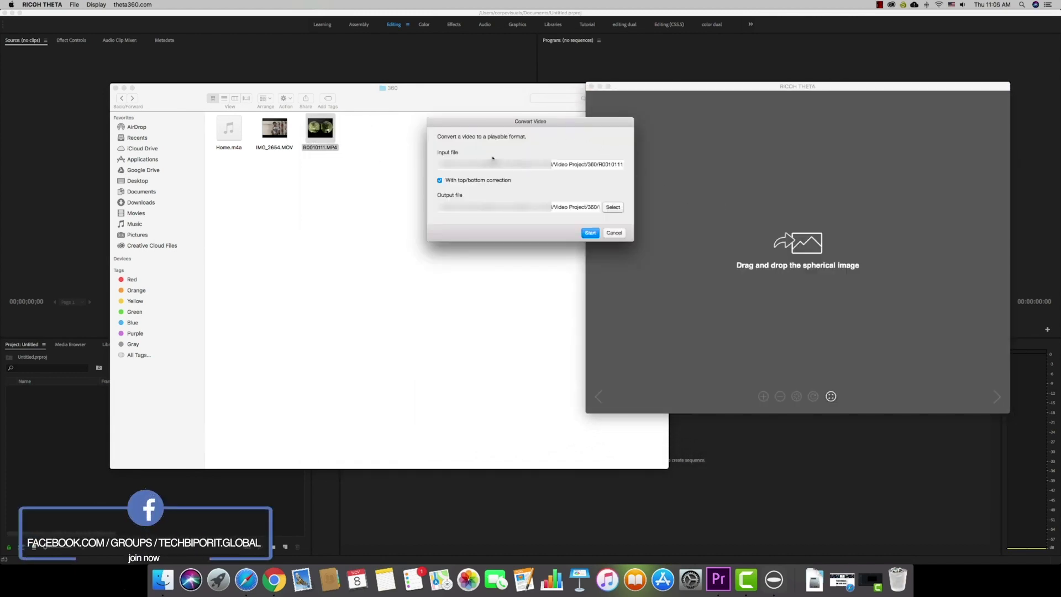
pyautogui.click(617, 210)
pyautogui.click(563, 121)
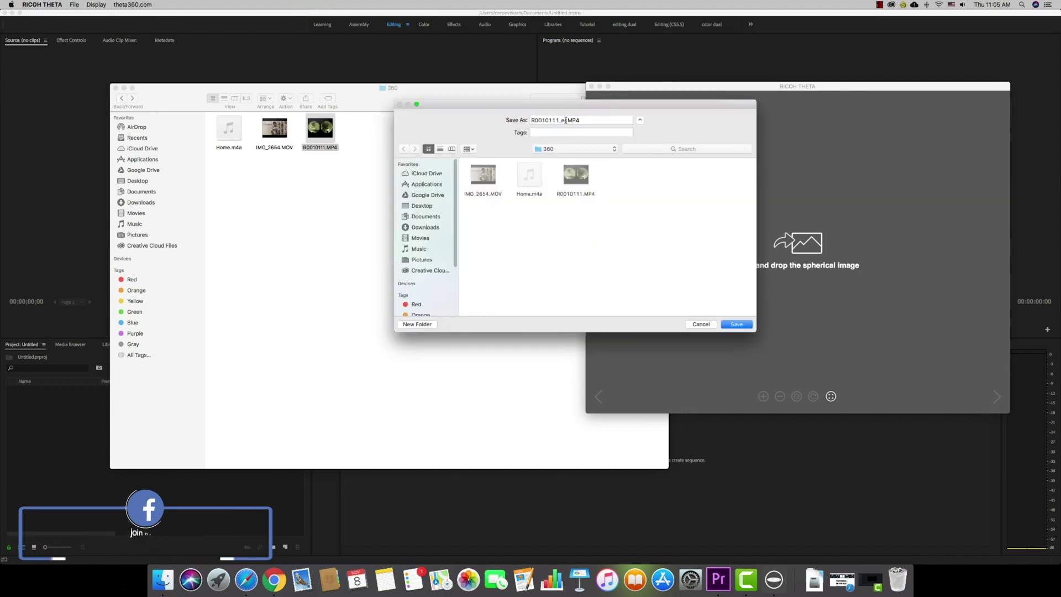
pyautogui.click(744, 326)
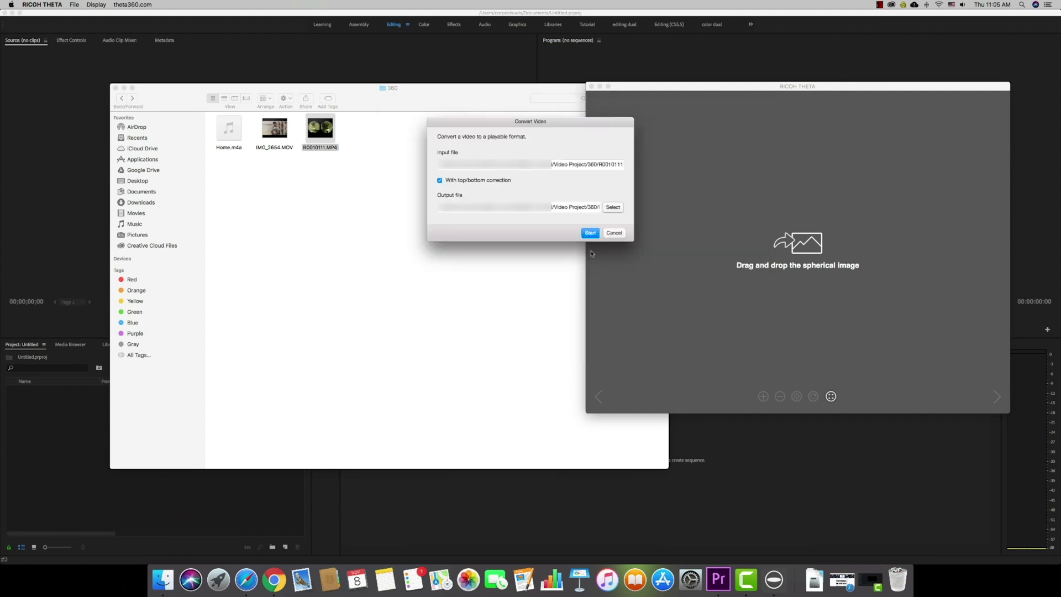
pyautogui.click(591, 233)
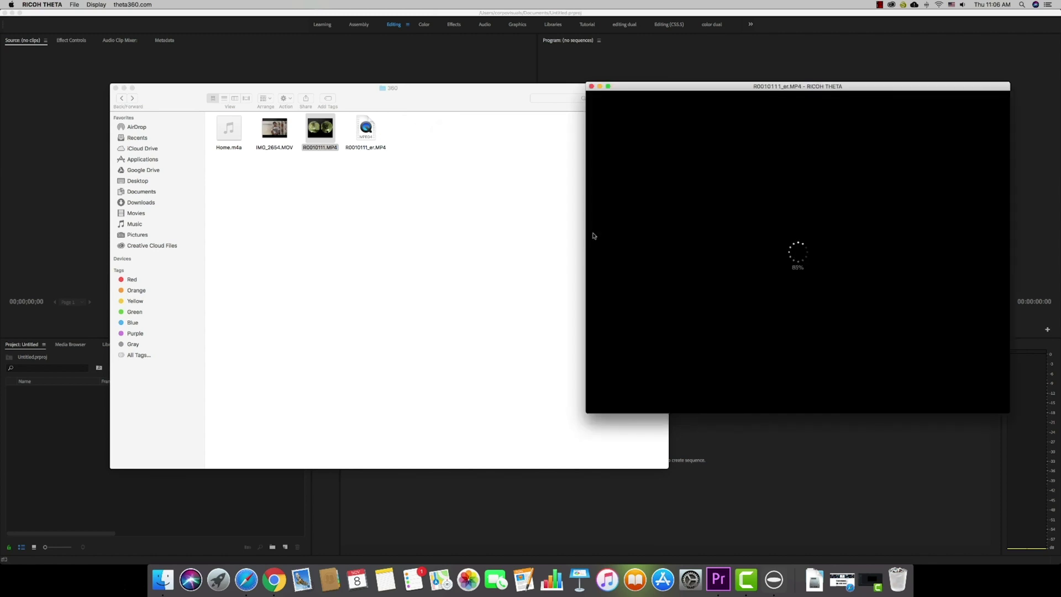
# Step: Pause and pan around the converted 360° video, then close the viewer
pyautogui.press('space')
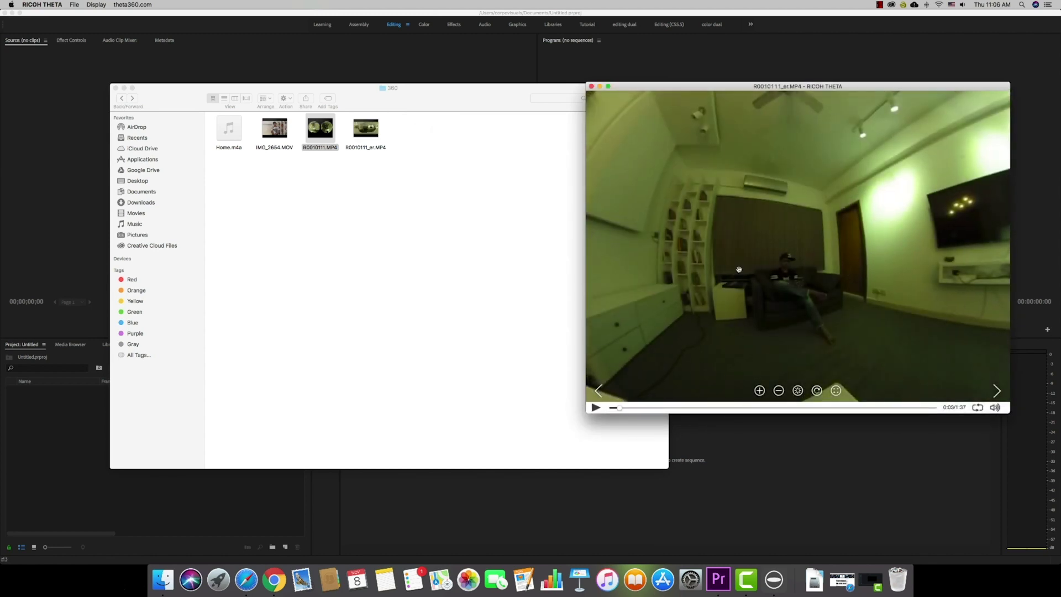
pyautogui.moveTo(737, 270); pyautogui.dragTo(816, 248)
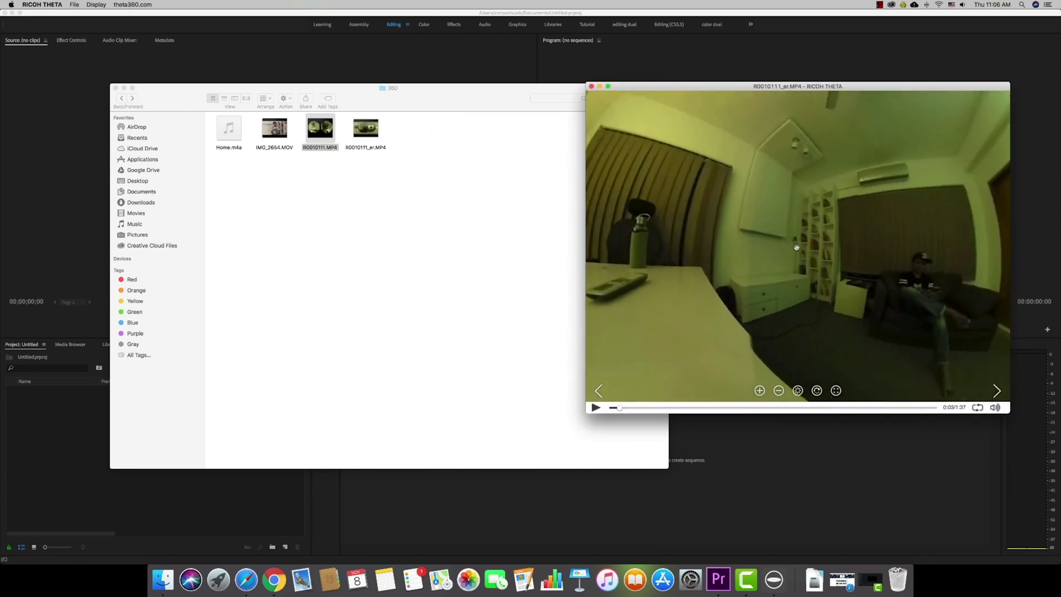
pyautogui.moveTo(816, 248); pyautogui.dragTo(738, 269)
pyautogui.click(592, 86)
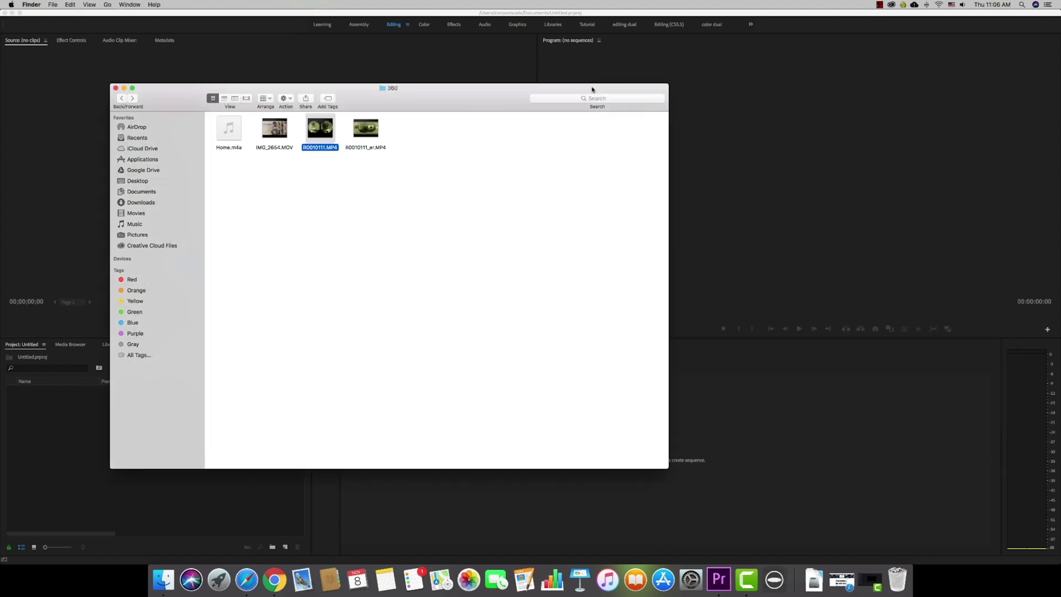
# Step: Import R0010111_er.MP4 and create an R0010111_er sequence from it
pyautogui.click(382, 148)
pyautogui.moveTo(375, 150); pyautogui.dragTo(77, 456)
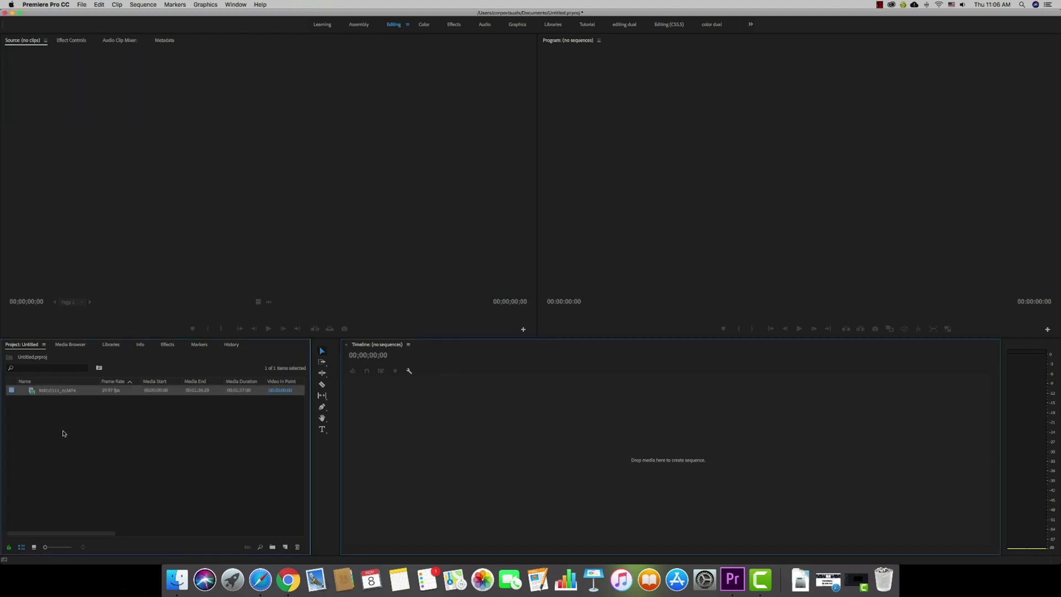
pyautogui.moveTo(526, 440); pyautogui.dragTo(527, 440)
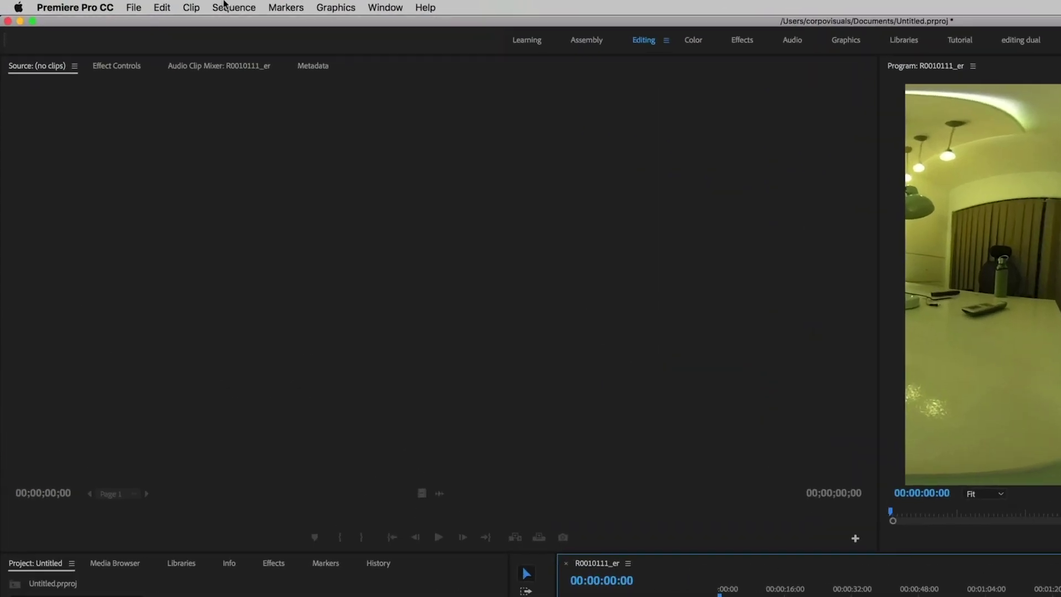
pyautogui.click(143, 4)
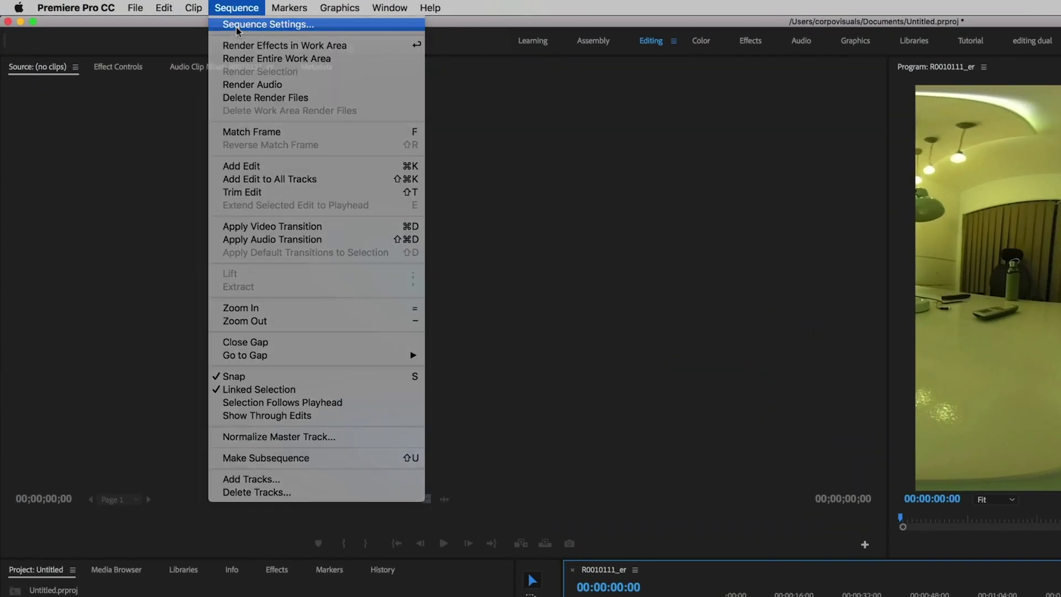
# Step: Confirm Equirectangular VR settings for R0010111_er and preview it, tilting toward the ceiling
pyautogui.click(144, 17)
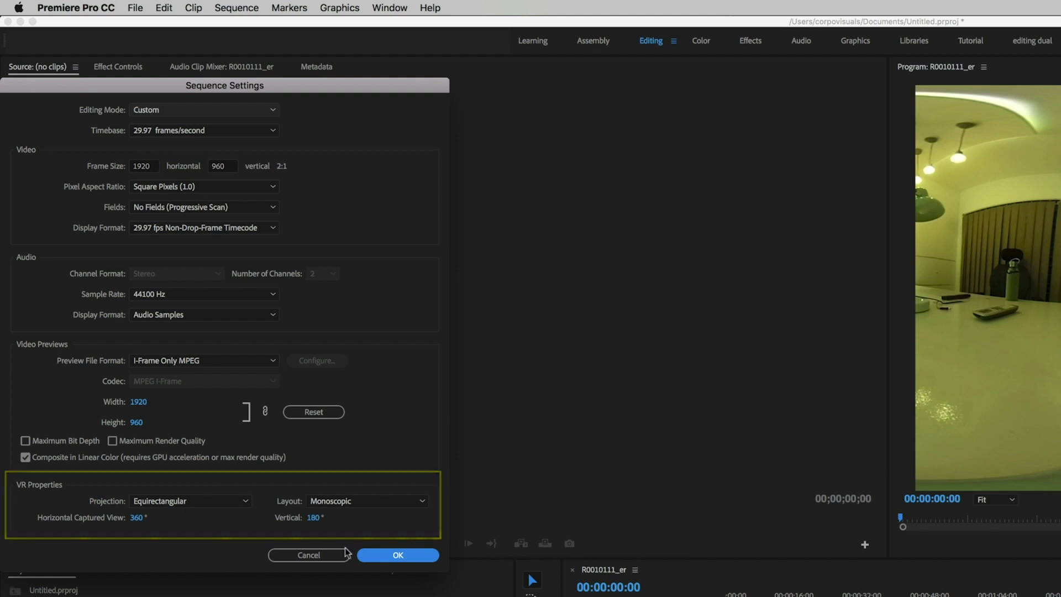
pyautogui.click(381, 555)
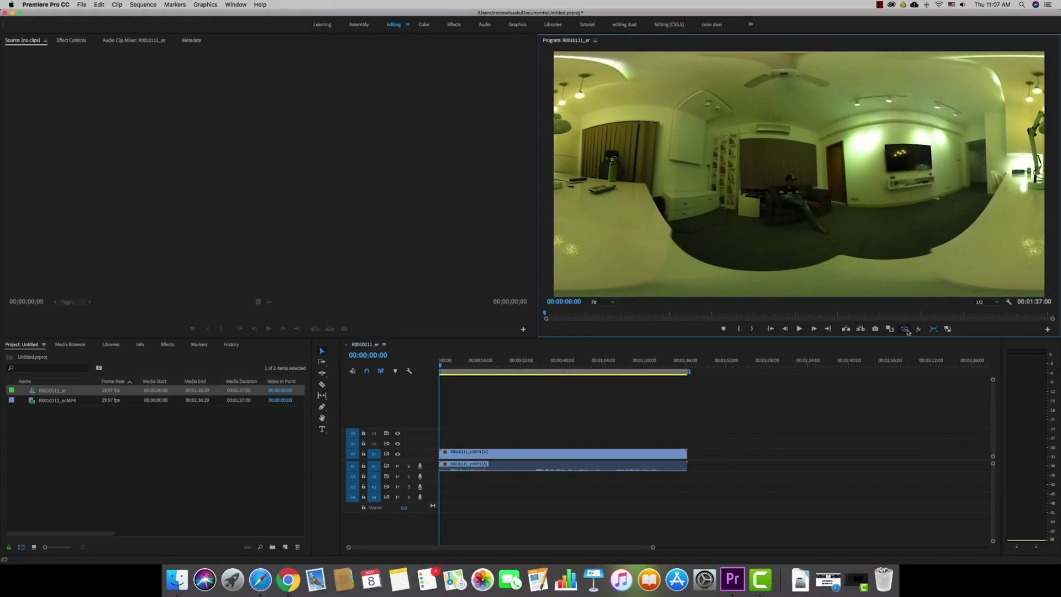
pyautogui.click(904, 329)
pyautogui.moveTo(782, 181)
pyautogui.mouseDown()
pyautogui.moveTo(827, 209)
pyautogui.moveTo(783, 194)
pyautogui.mouseUp()
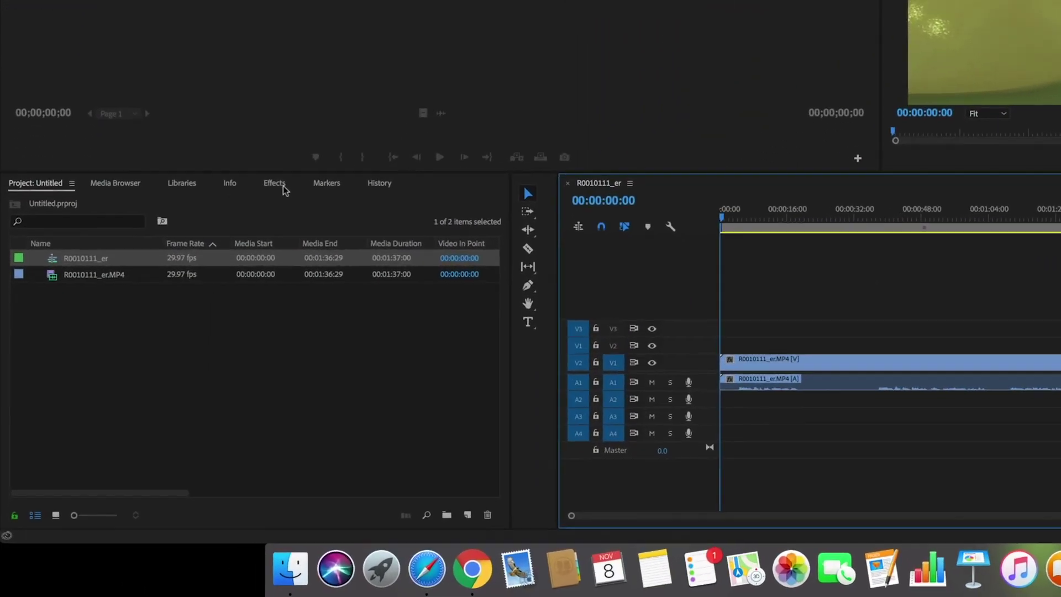
# Step: Browse the Video Effects list down to the Immersive Video folder
pyautogui.click(172, 345)
pyautogui.scroll(5, 13, 270)
pyautogui.click(10, 273)
pyautogui.click(10, 275)
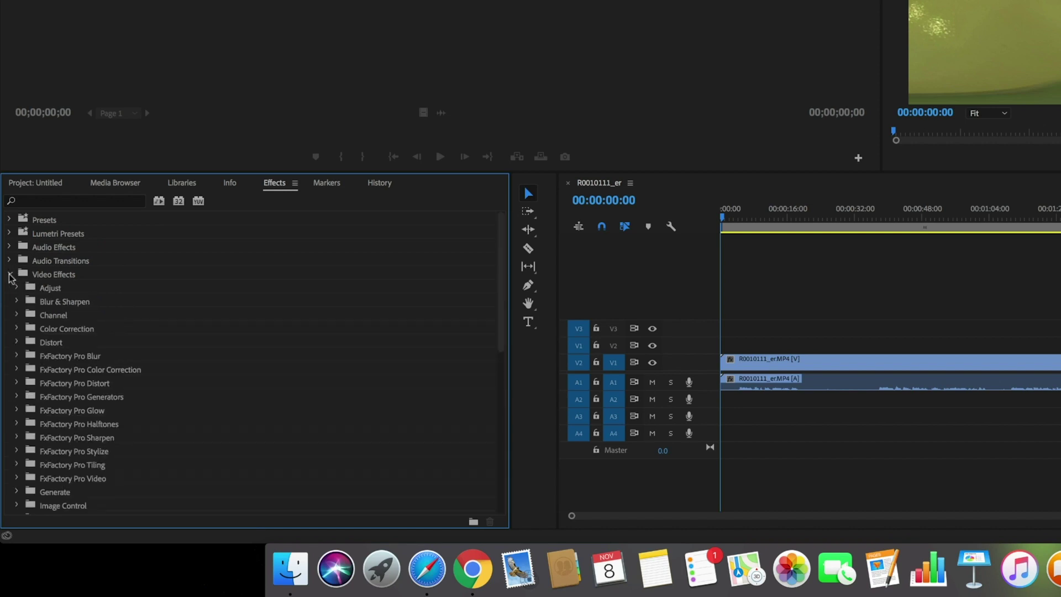
pyautogui.scroll(-5, 82, 337)
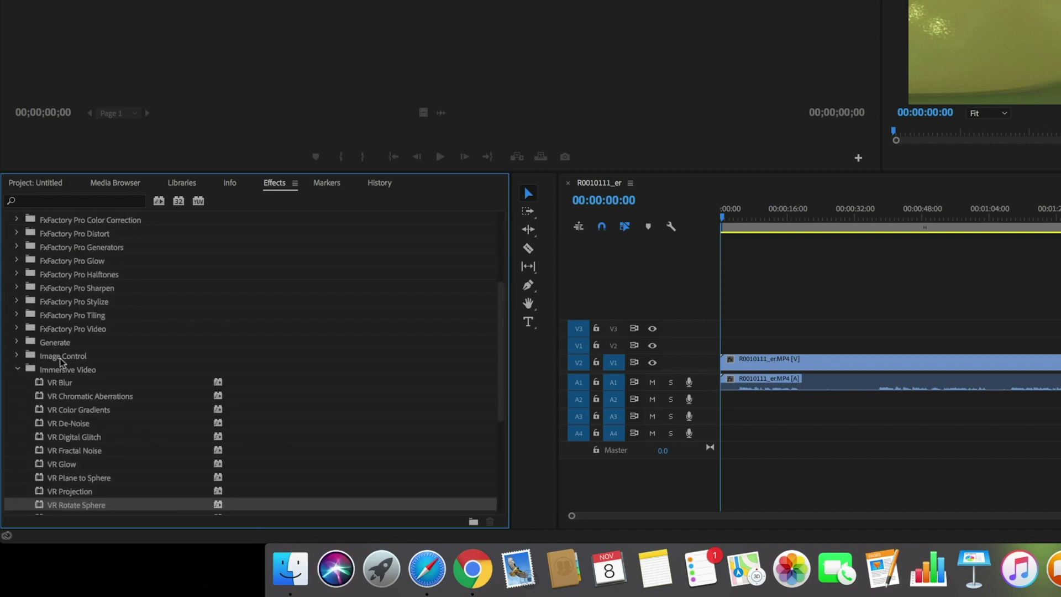
pyautogui.click(55, 371)
pyautogui.click(16, 371)
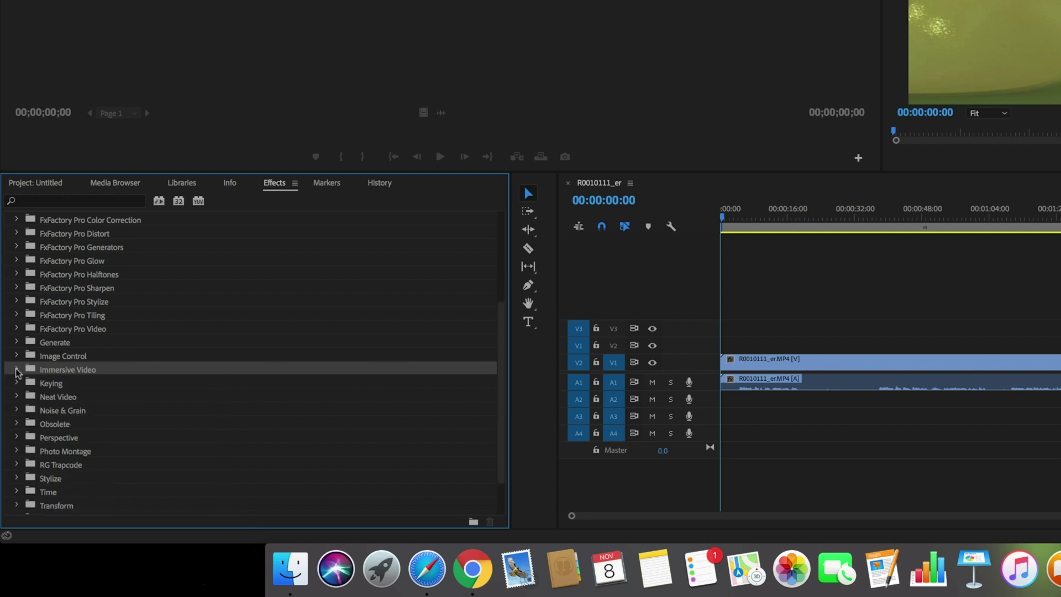
pyautogui.click(16, 369)
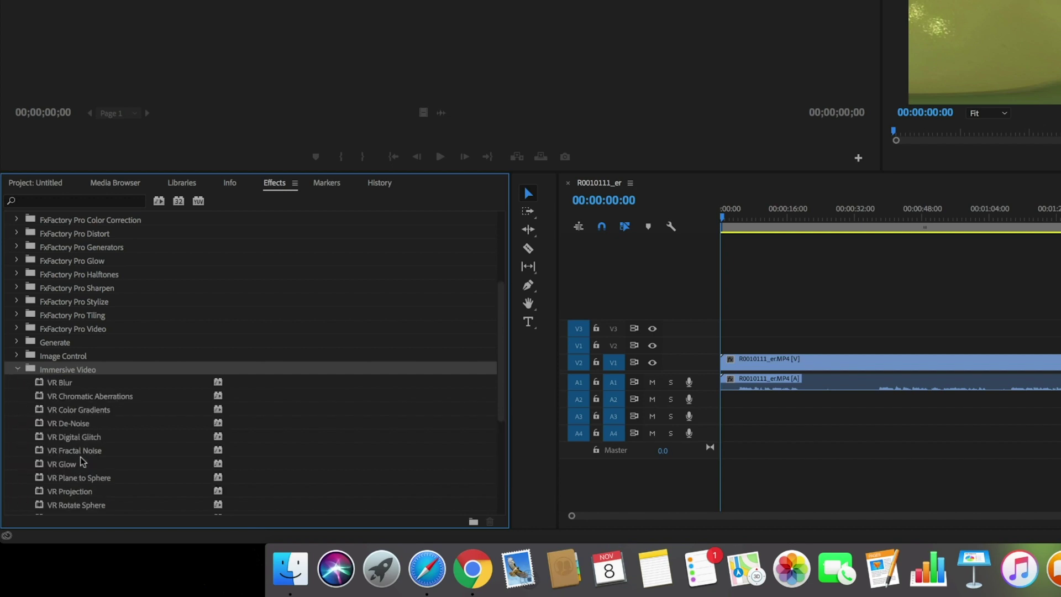
pyautogui.scroll(-2, 81, 462)
pyautogui.scroll(8, 82, 463)
# Step: Filter effects by 'VR', browse VR Blur to VR Digital Glitch, and apply VR Sharpen to the clip
pyautogui.click(79, 198)
pyautogui.write('VR')
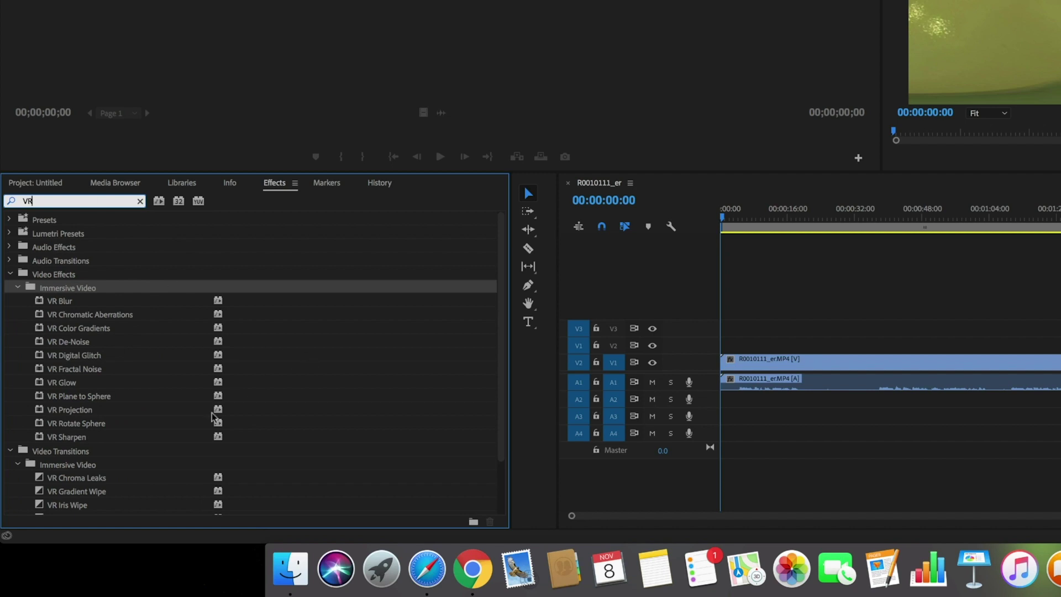
pyautogui.click(10, 451)
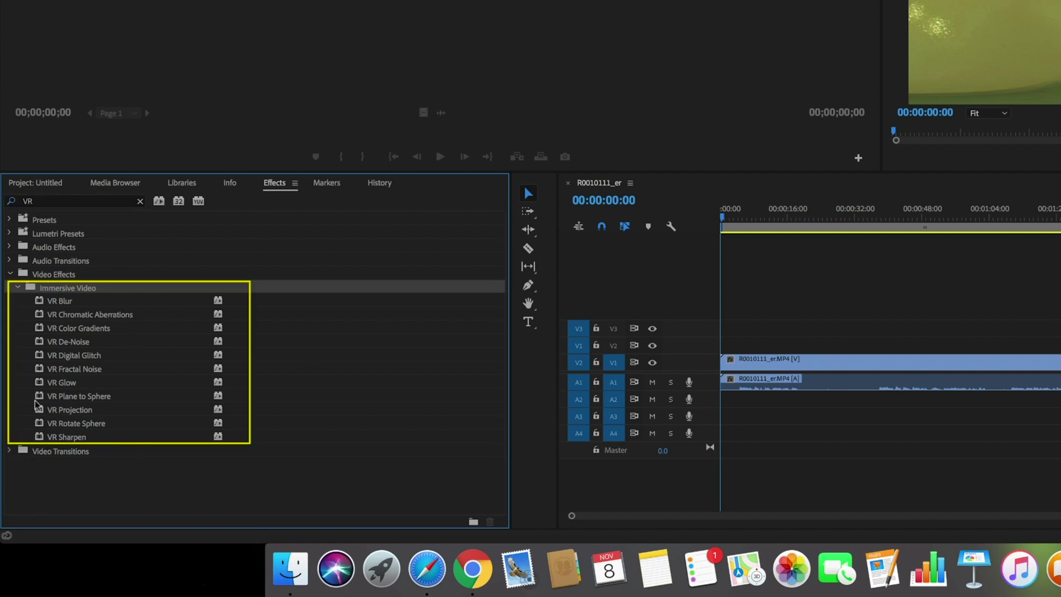
pyautogui.click(64, 302)
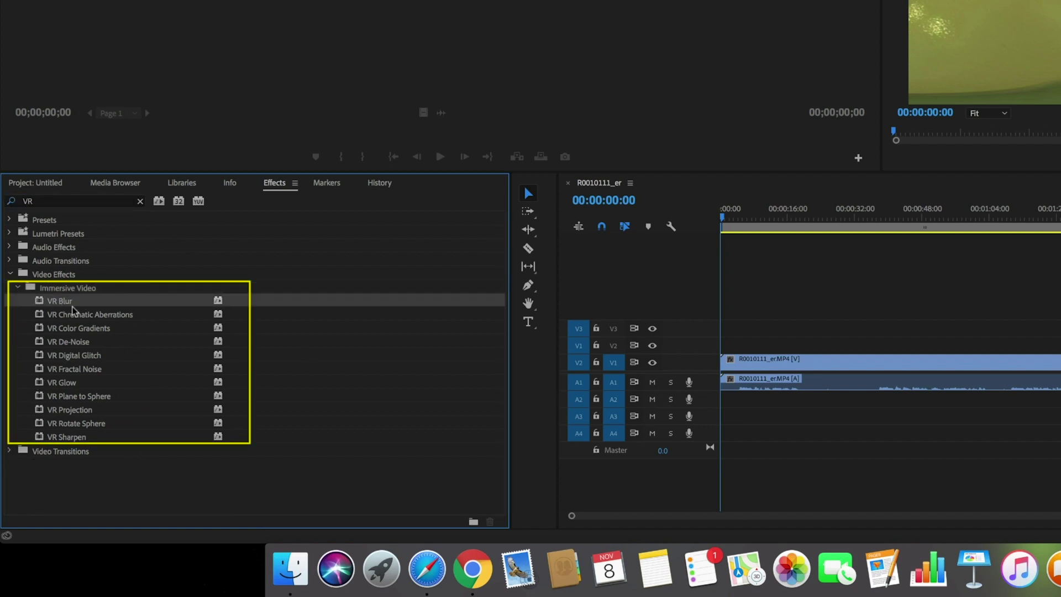
pyautogui.click(61, 345)
pyautogui.click(70, 357)
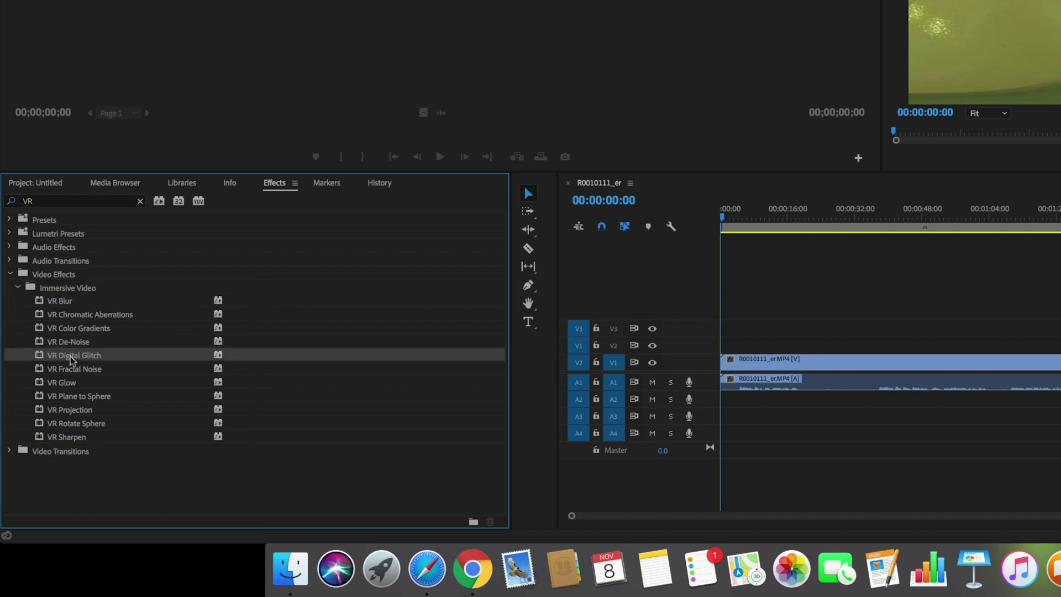
pyautogui.press('Up')
pyautogui.press('Up')
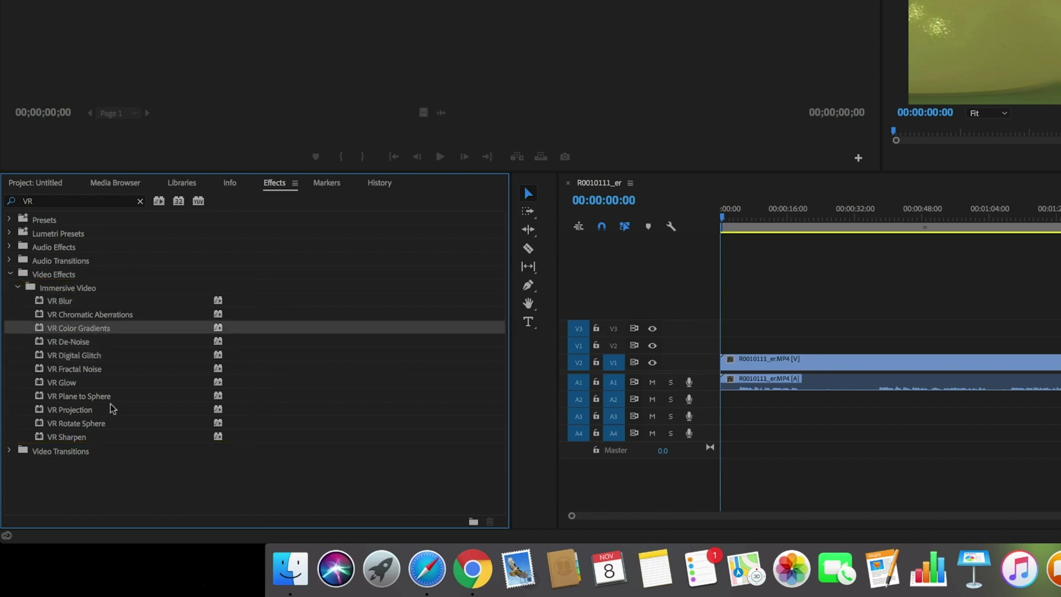
pyautogui.click(67, 344)
pyautogui.click(71, 356)
pyautogui.press('Up')
pyautogui.press('Up')
pyautogui.moveTo(69, 437); pyautogui.dragTo(825, 364)
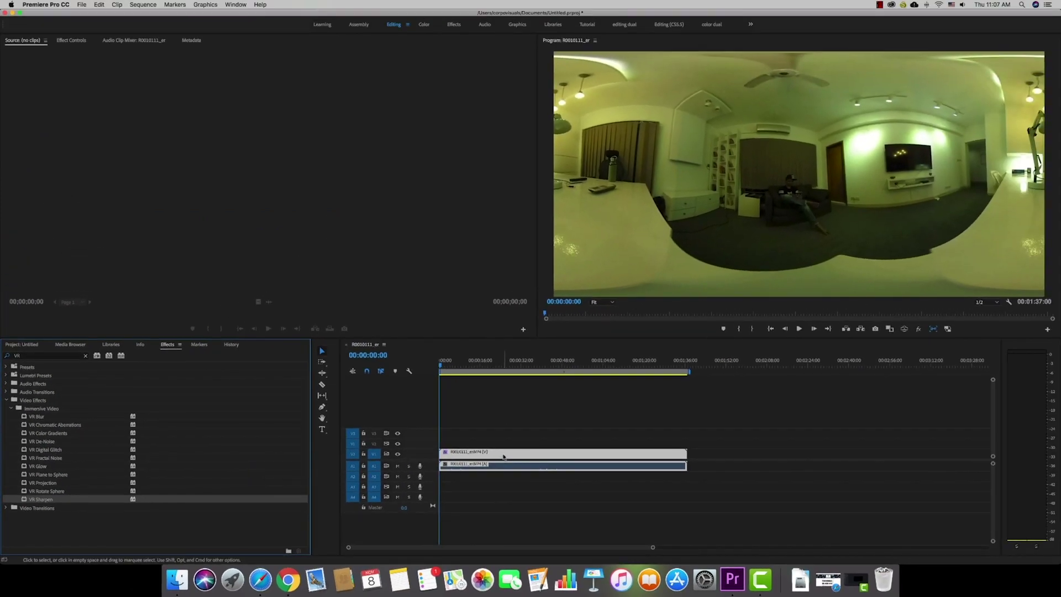
# Step: Adjust the VR Sharpen amount in Effect Controls
pyautogui.click(82, 42)
pyautogui.moveTo(202, 222); pyautogui.dragTo(258, 222)
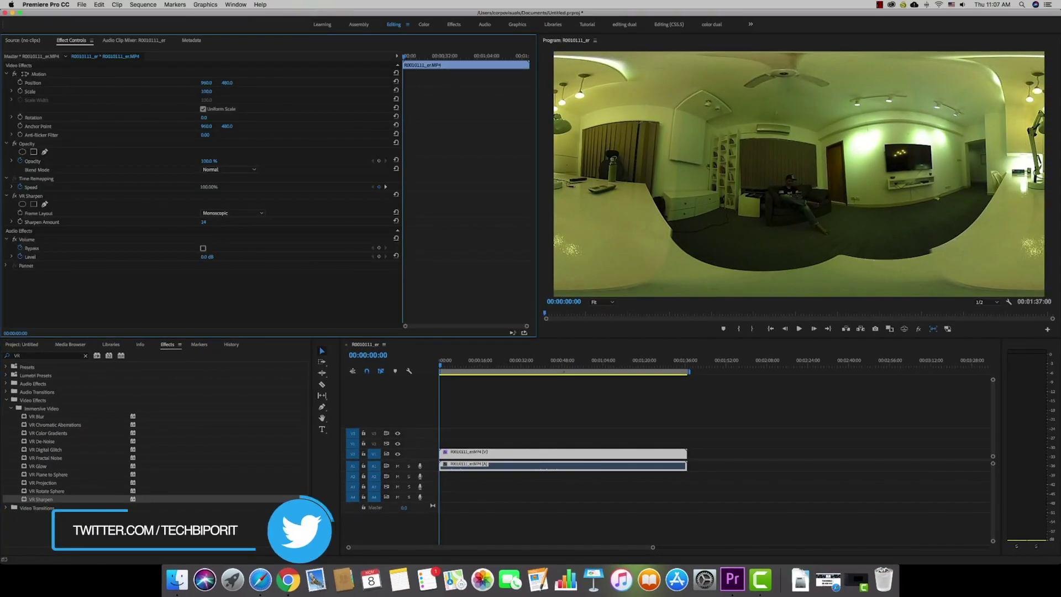
pyautogui.moveTo(205, 222); pyautogui.dragTo(186, 221)
# Step: Add VR Rotate Sphere to the clip and switch to the VR headset preview
pyautogui.moveTo(38, 492); pyautogui.dragTo(95, 307)
pyautogui.moveTo(203, 257)
pyautogui.mouseDown()
pyautogui.moveTo(179, 266)
pyautogui.moveTo(888, 301)
pyautogui.mouseUp()
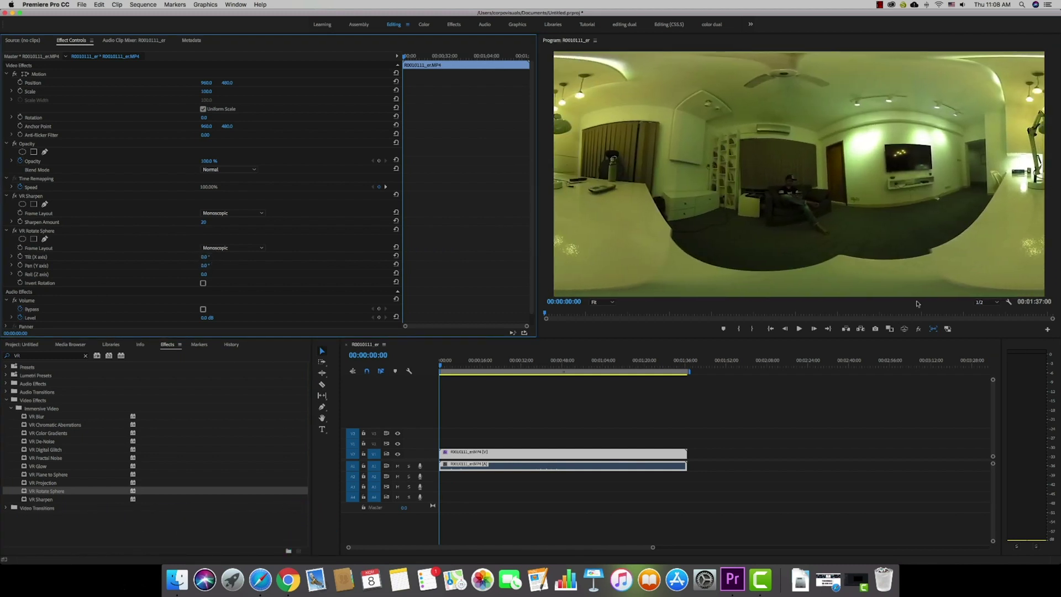
pyautogui.click(903, 329)
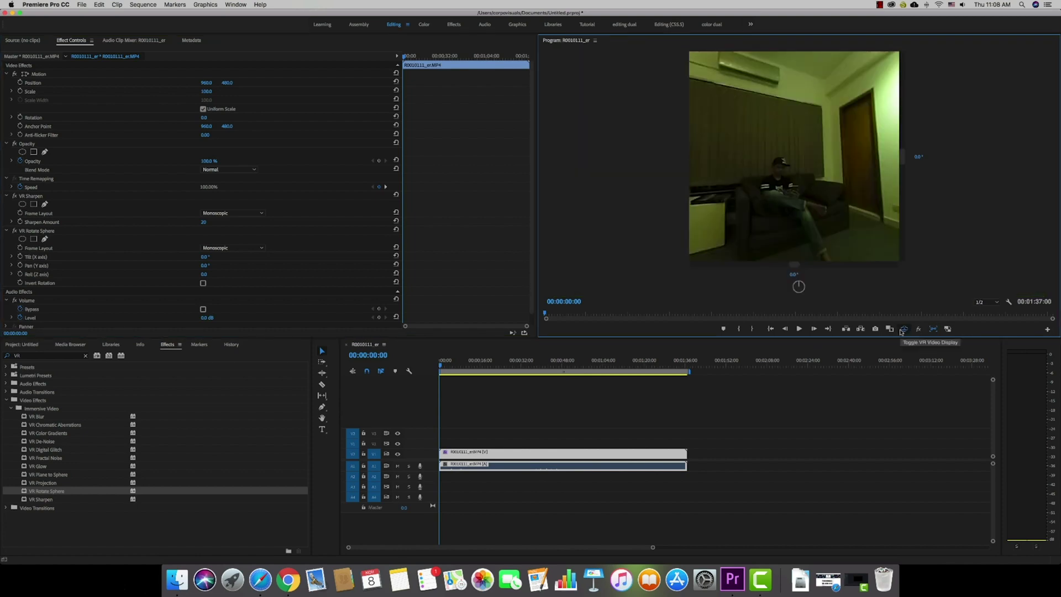
# Step: Keyframe Rotate Sphere Pan from 76° to 22° at 00:00:15:25 and preview playback
pyautogui.moveTo(259, 335); pyautogui.dragTo(301, 336)
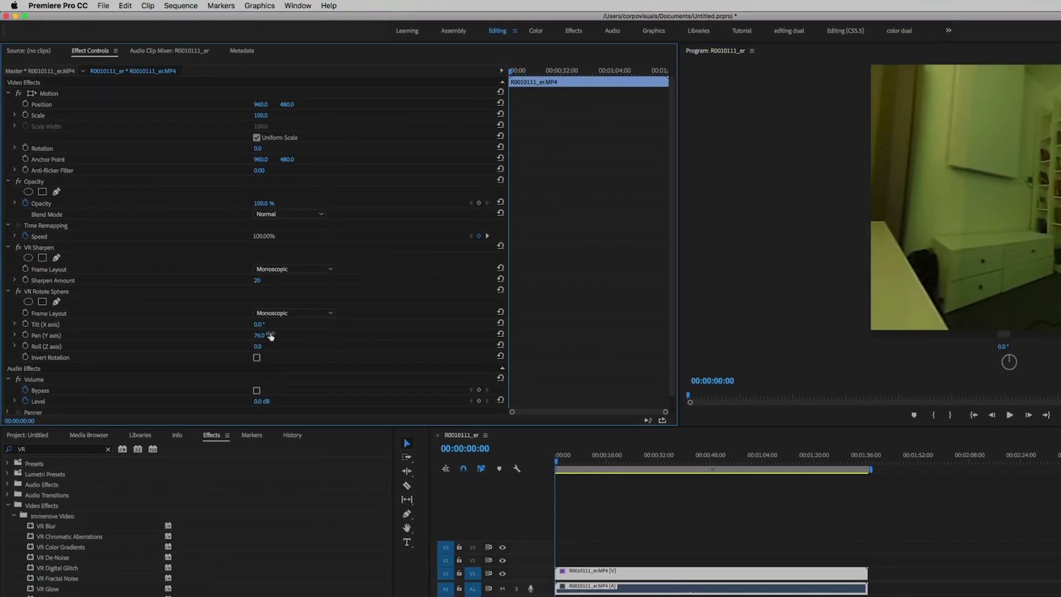
pyautogui.click(25, 335)
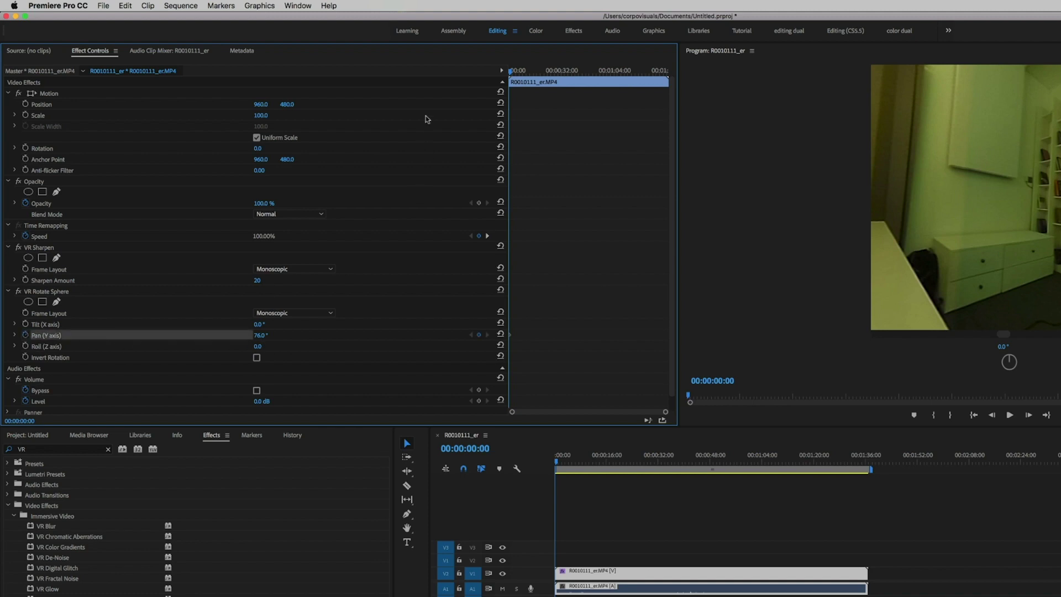
pyautogui.moveTo(515, 72); pyautogui.dragTo(534, 72)
pyautogui.moveTo(289, 335); pyautogui.dragTo(260, 335)
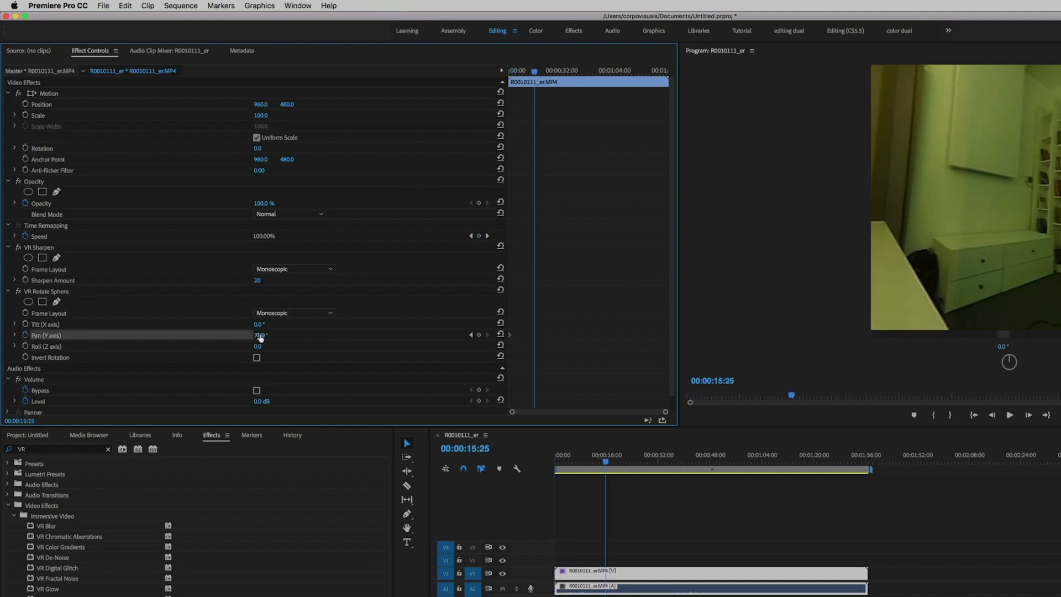
pyautogui.press('Home')
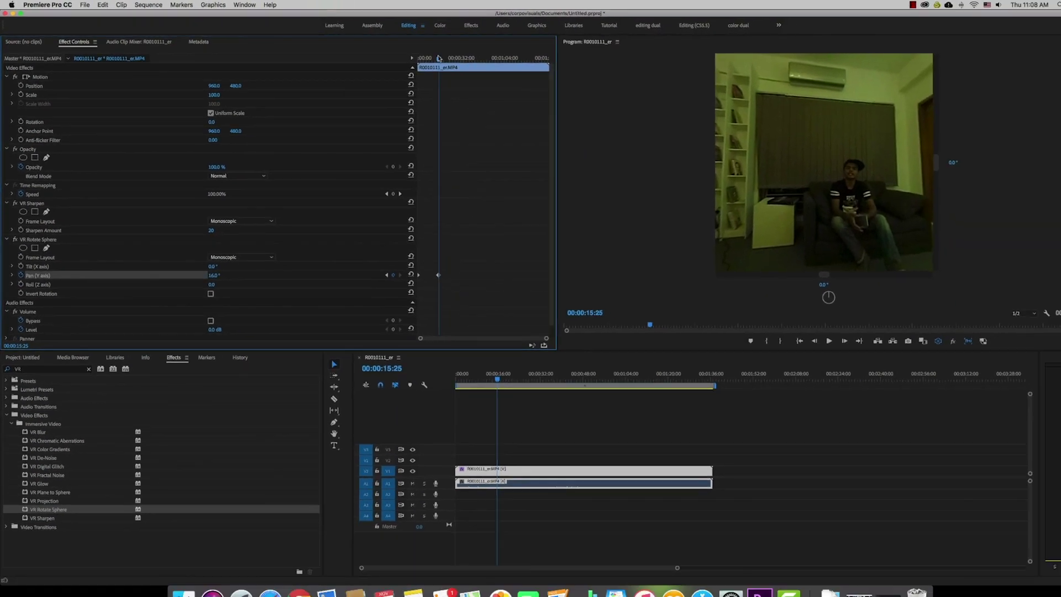
pyautogui.click(797, 329)
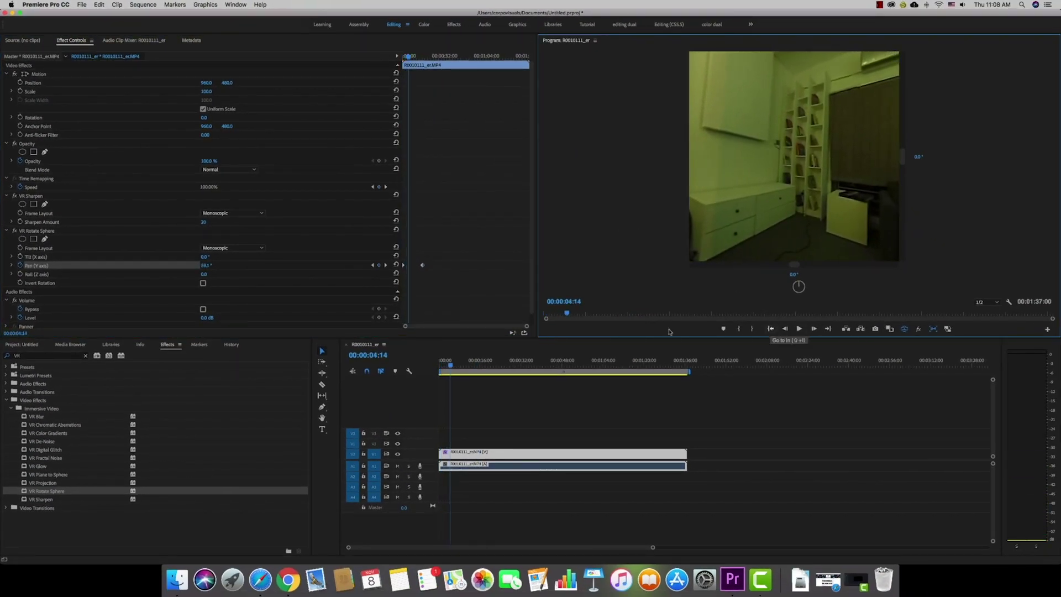
pyautogui.click(403, 57)
pyautogui.press('space')
pyautogui.click(865, 192)
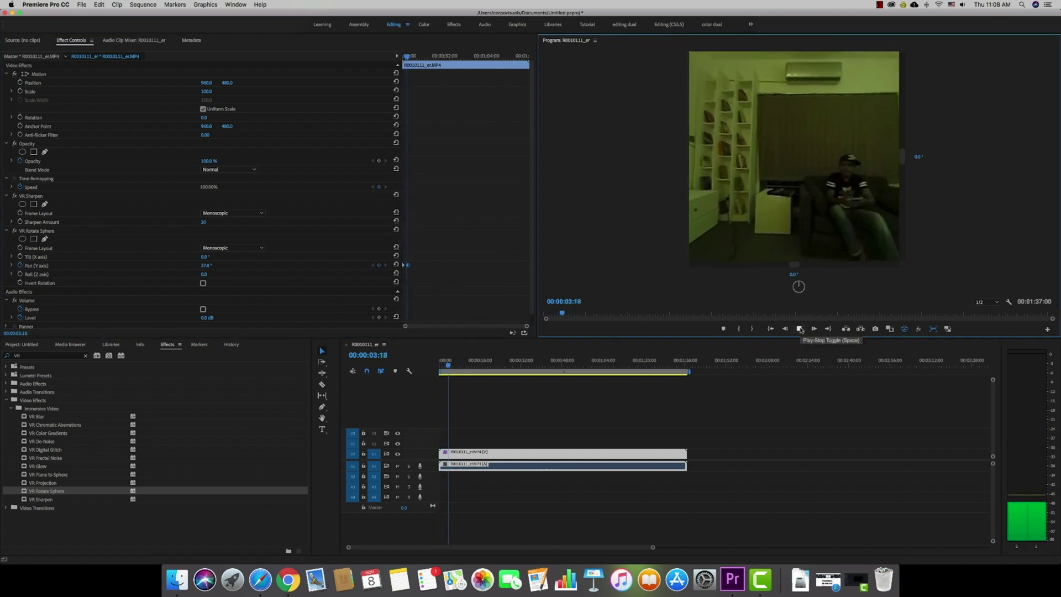
# Step: Keyframe Roll to 70, preview it, then delete the VR Rotate Sphere effect
pyautogui.click(20, 273)
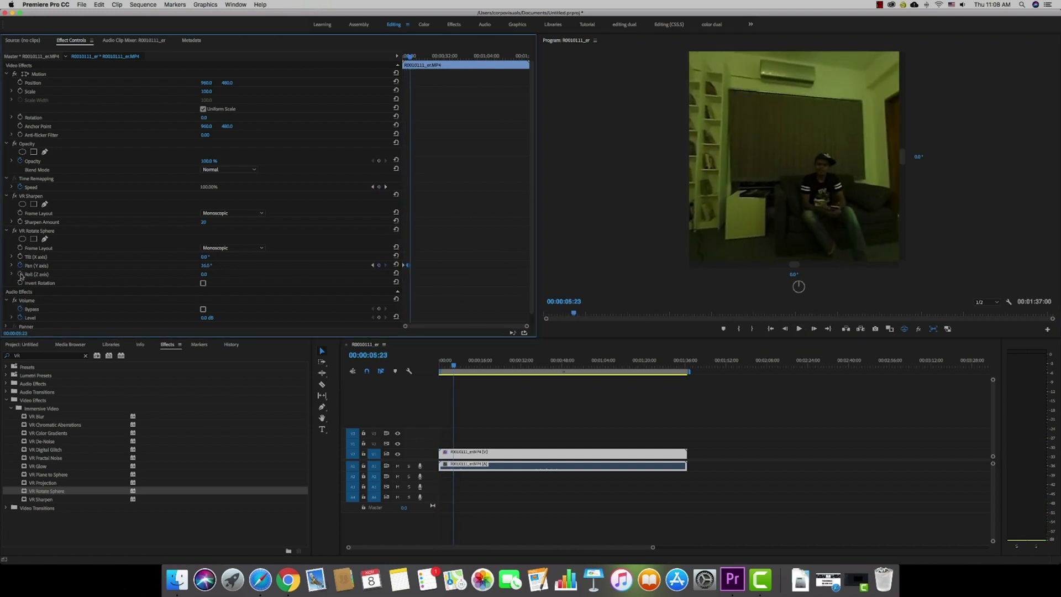
pyautogui.moveTo(412, 57); pyautogui.dragTo(413, 57)
pyautogui.moveTo(204, 273); pyautogui.dragTo(243, 274)
pyautogui.press('space')
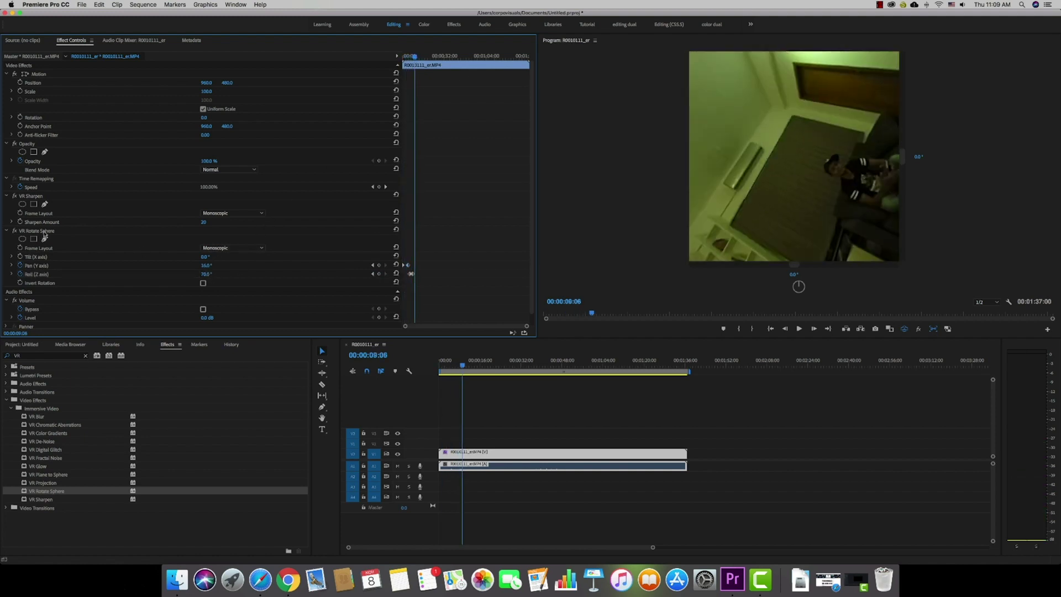
pyautogui.click(44, 232)
pyautogui.press('Delete')
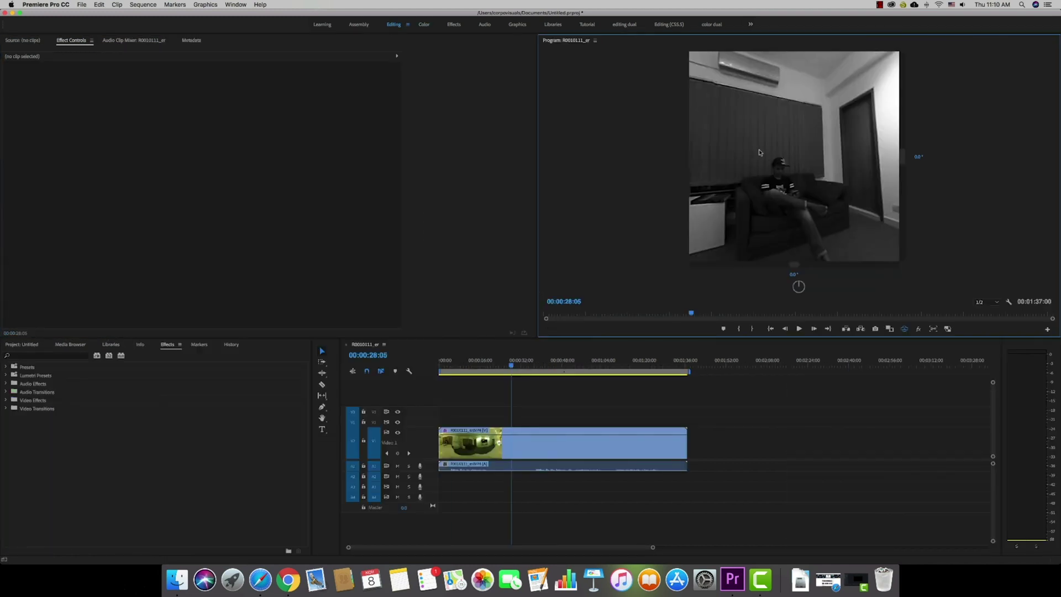
# Step: Pan the black-and-white 360 preview along the bookshelf
pyautogui.moveTo(760, 152); pyautogui.dragTo(845, 177)
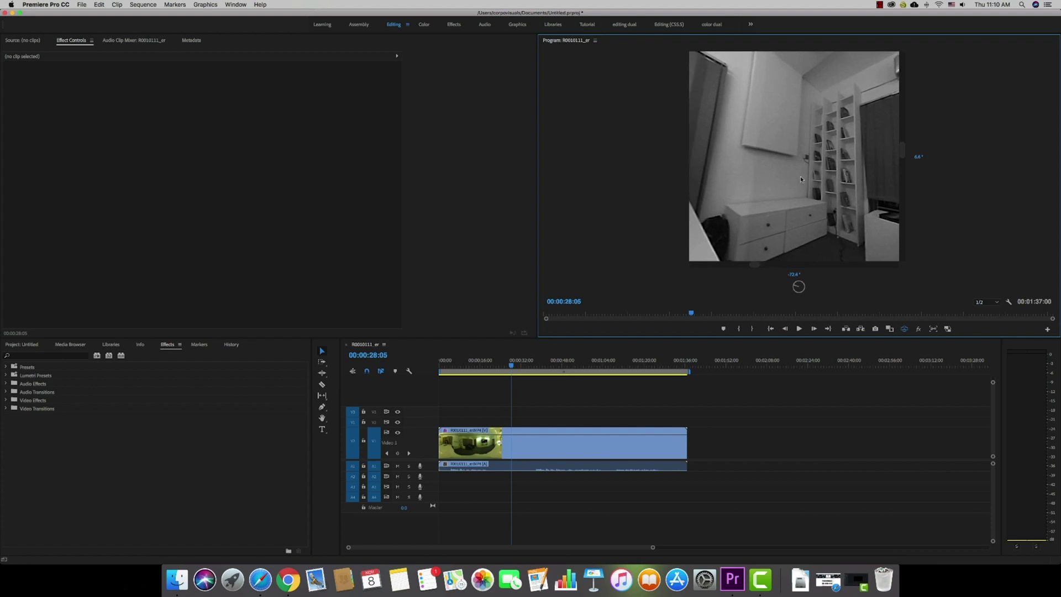
pyautogui.moveTo(829, 187); pyautogui.dragTo(819, 186)
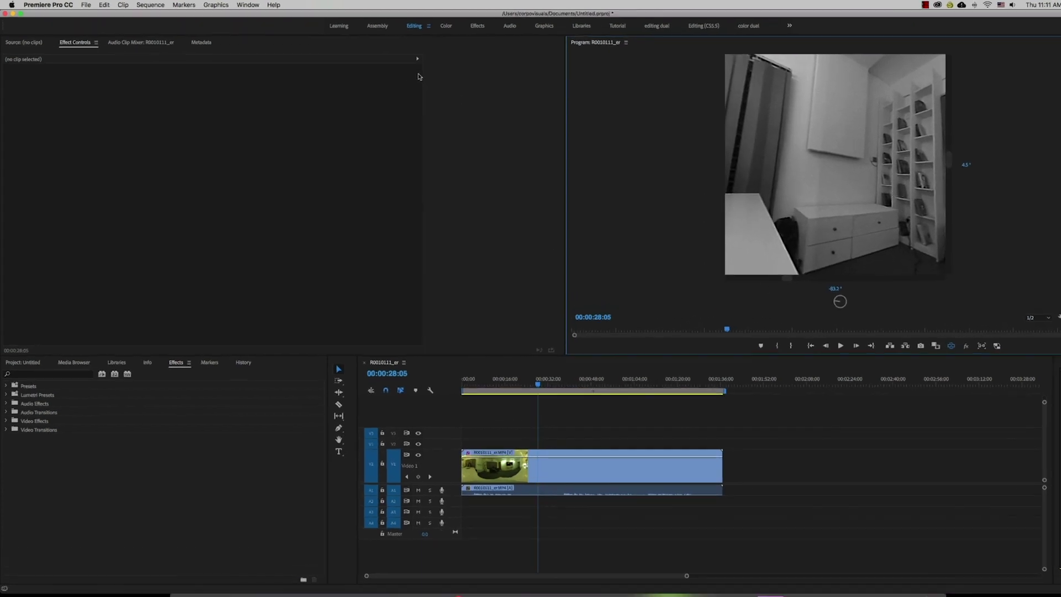
pyautogui.click(236, 4)
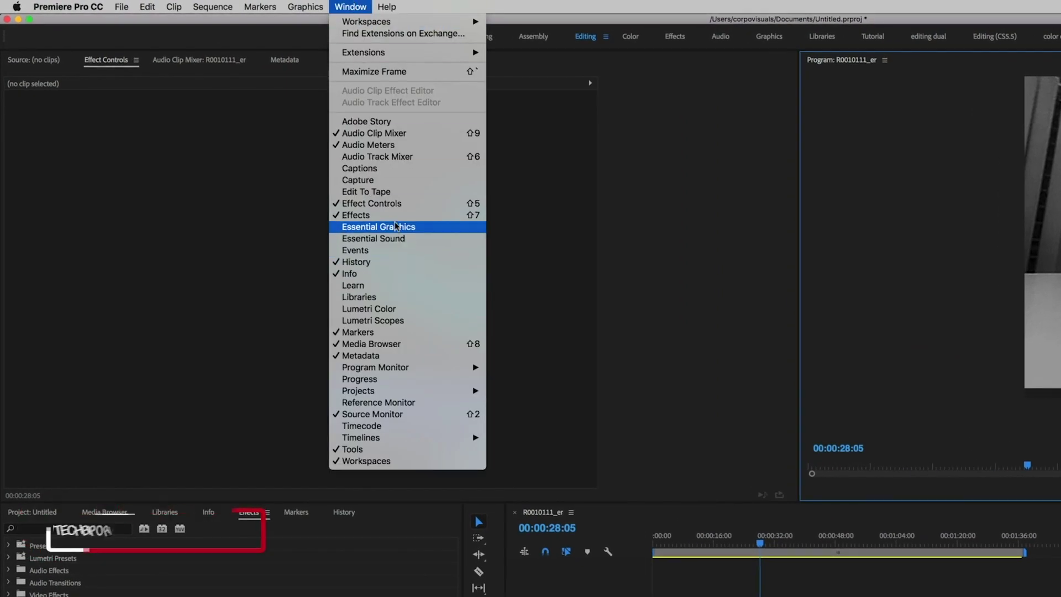
# Step: Add a new text layer in Essential Graphics and switch to the flat 360 frame
pyautogui.click(378, 227)
pyautogui.click(864, 50)
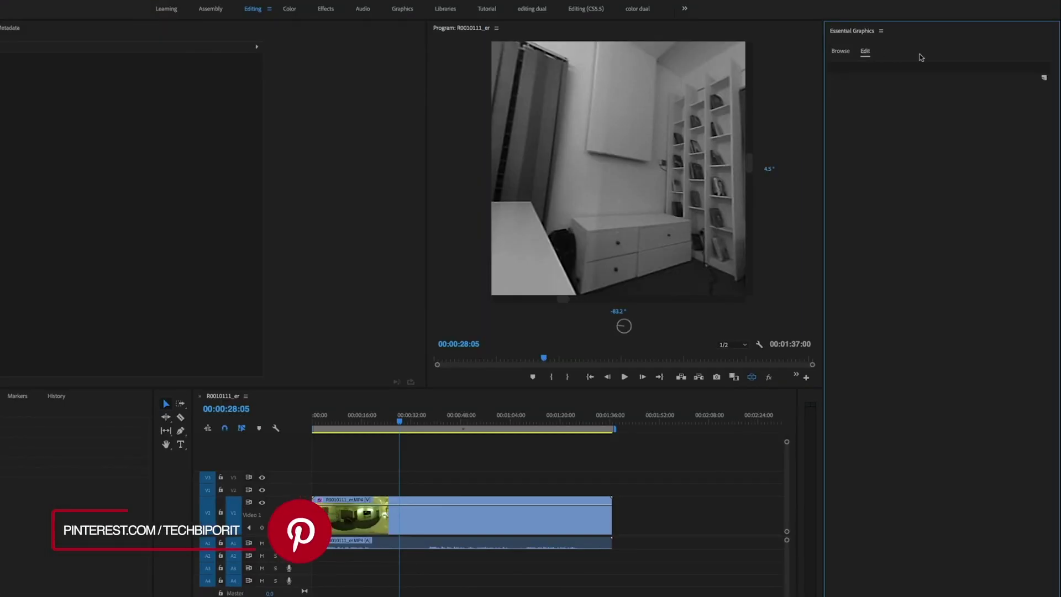
pyautogui.click(1046, 80)
pyautogui.click(1008, 92)
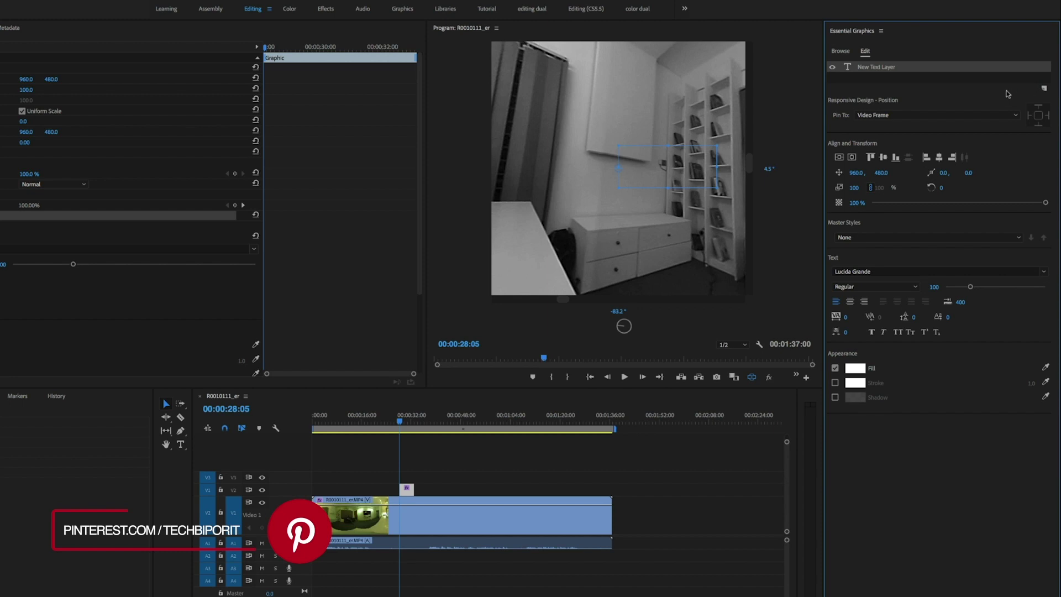
pyautogui.click(752, 377)
# Step: Enter the title 'It's 360 Tutorial', nudge it slightly right and make its fill black
pyautogui.write("It's 360 Tutorial")
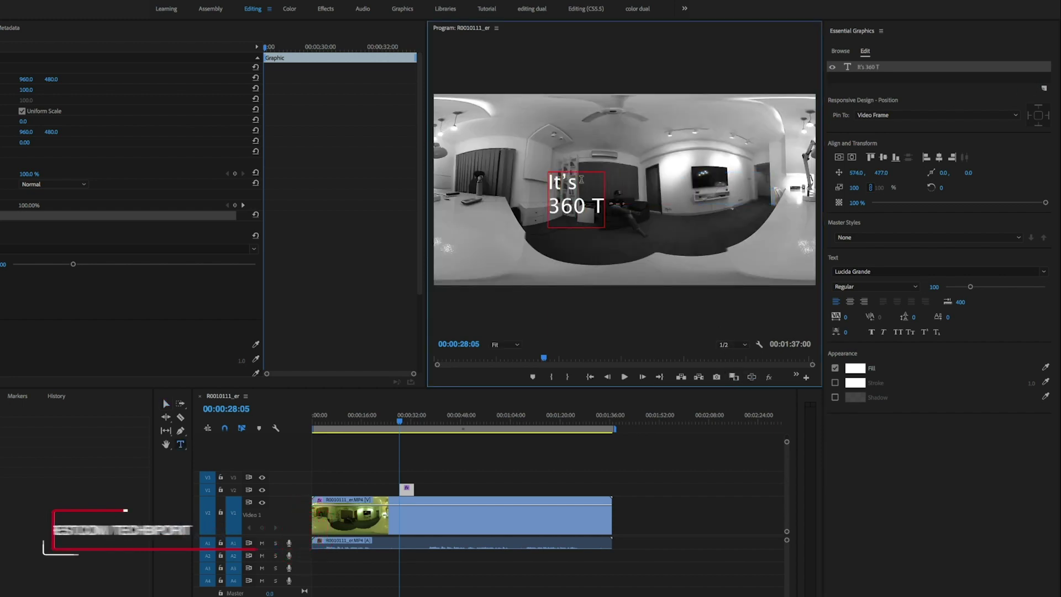
pyautogui.moveTo(622, 216); pyautogui.dragTo(623, 216)
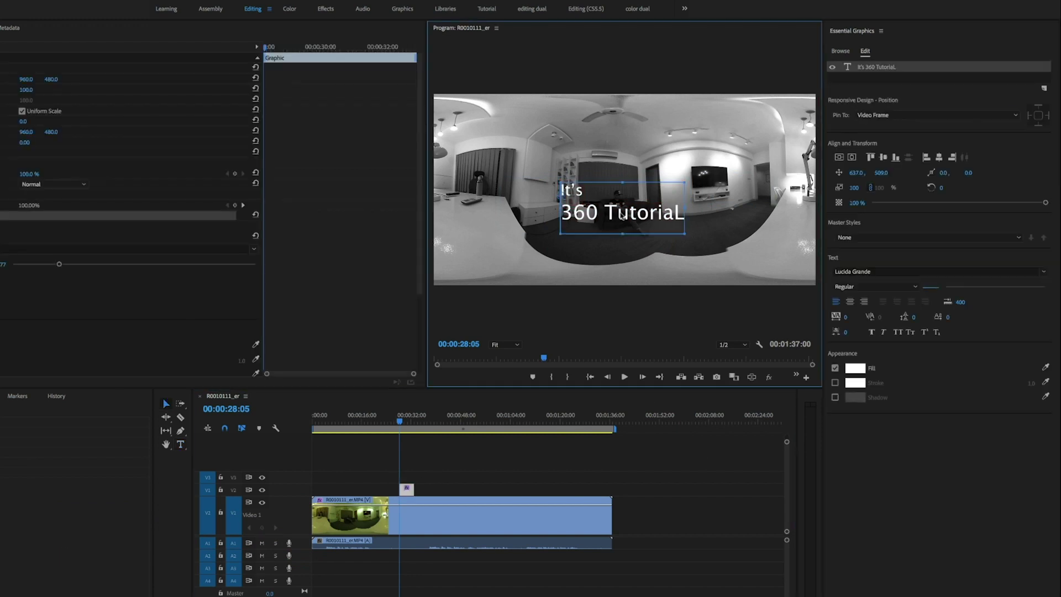
pyautogui.click(860, 369)
pyautogui.click(511, 141)
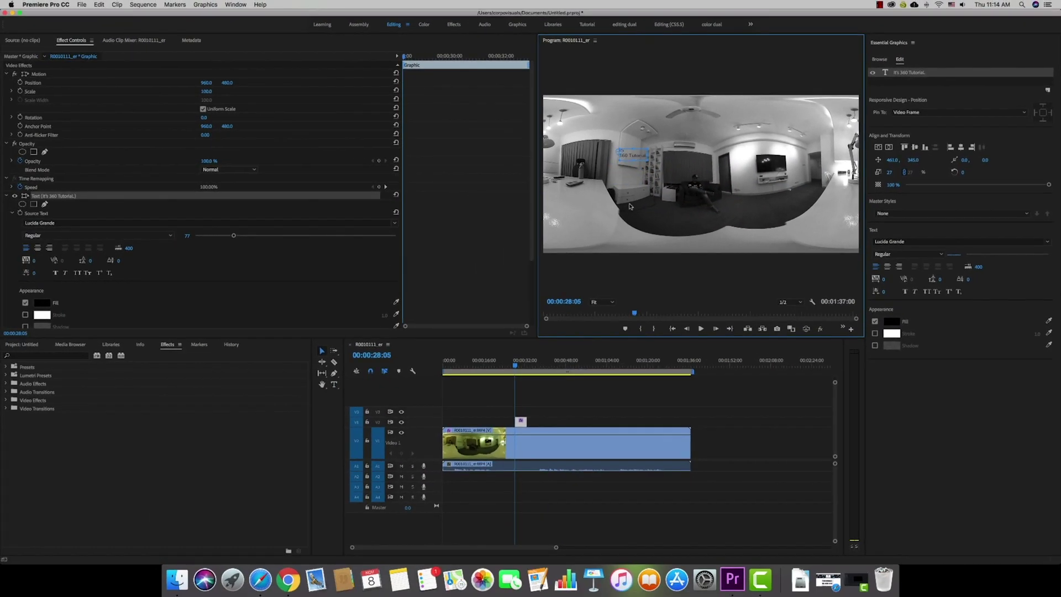
# Step: Set the Program monitor zoom to 200%
pyautogui.click(607, 304)
pyautogui.click(602, 358)
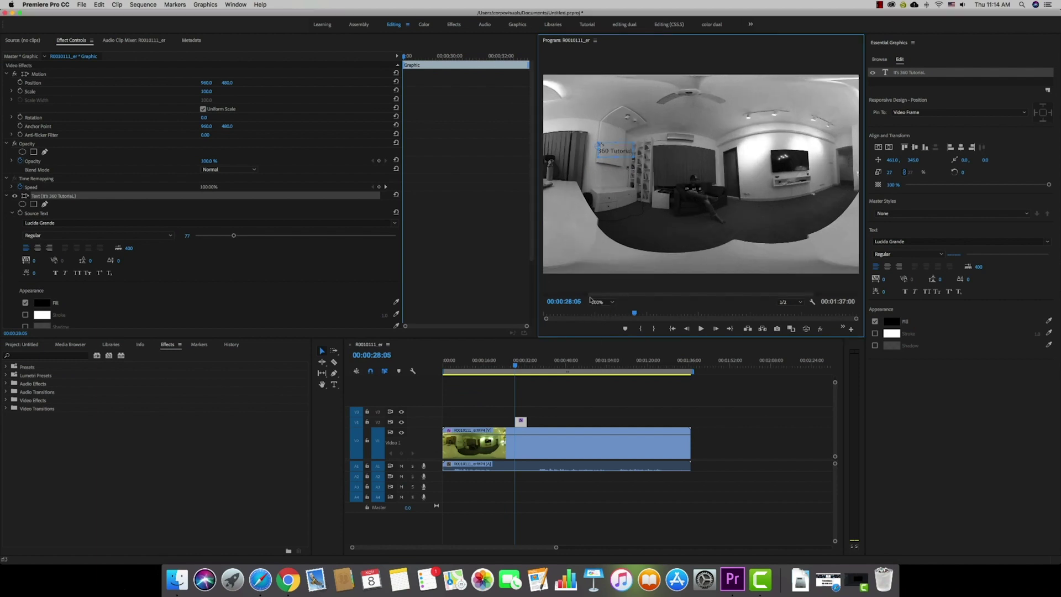
pyautogui.click(600, 302)
pyautogui.click(601, 379)
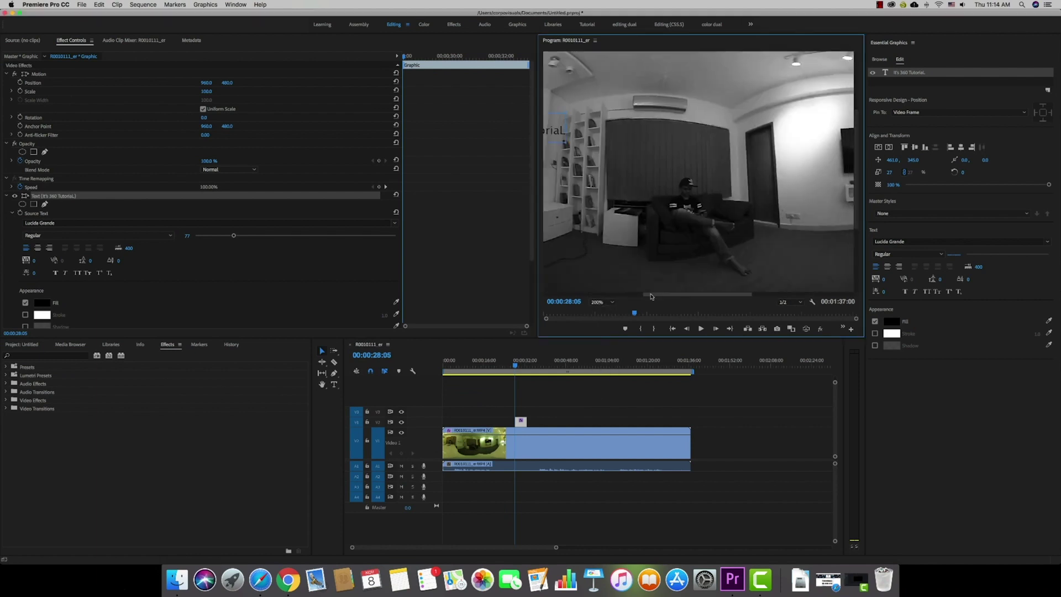
# Step: Trim the title clip to span from 00:00 to the footage end, then check it in VR view
pyautogui.moveTo(516, 422); pyautogui.dragTo(444, 422)
pyautogui.moveTo(526, 422); pyautogui.dragTo(691, 421)
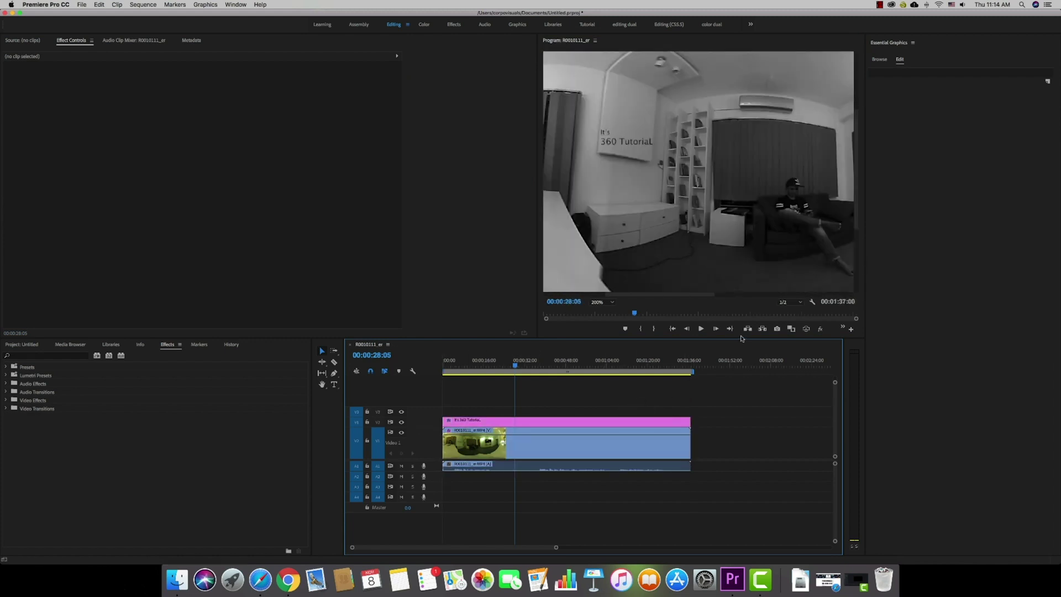
pyautogui.click(806, 329)
pyautogui.moveTo(687, 192); pyautogui.dragTo(722, 165)
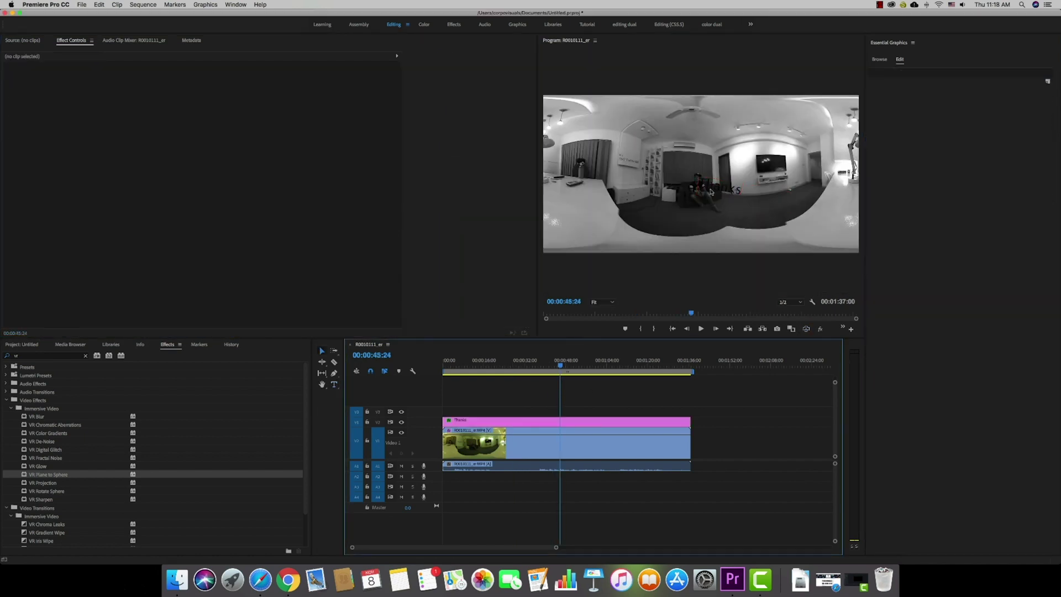
# Step: Place the Thanks title near the ceiling in VR view, then return to the flat view
pyautogui.moveTo(748, 183); pyautogui.dragTo(814, 261)
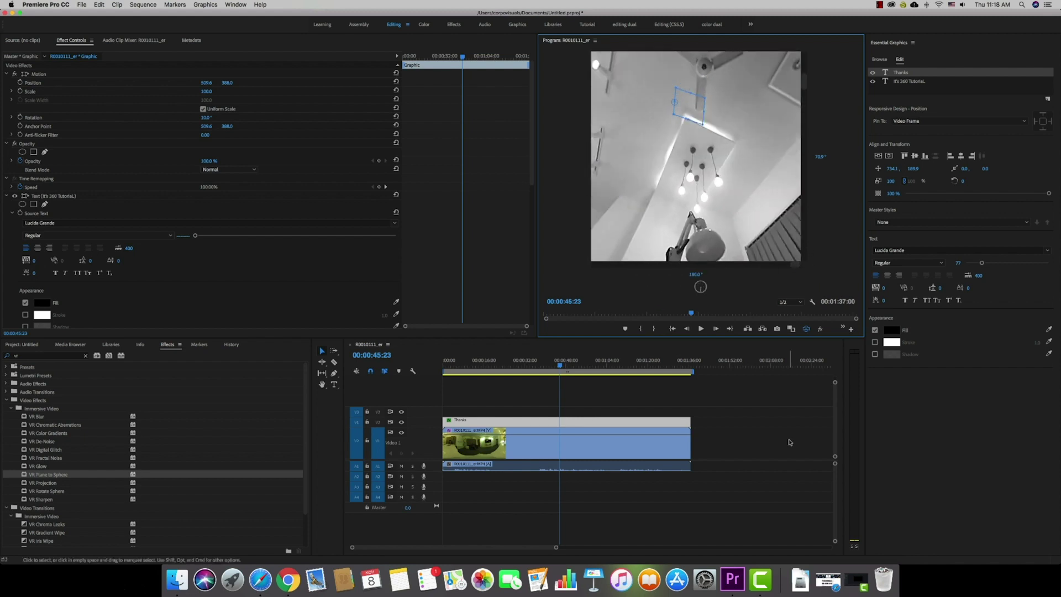
pyautogui.moveTo(759, 406); pyautogui.dragTo(737, 501)
pyautogui.click(806, 330)
pyautogui.click(762, 447)
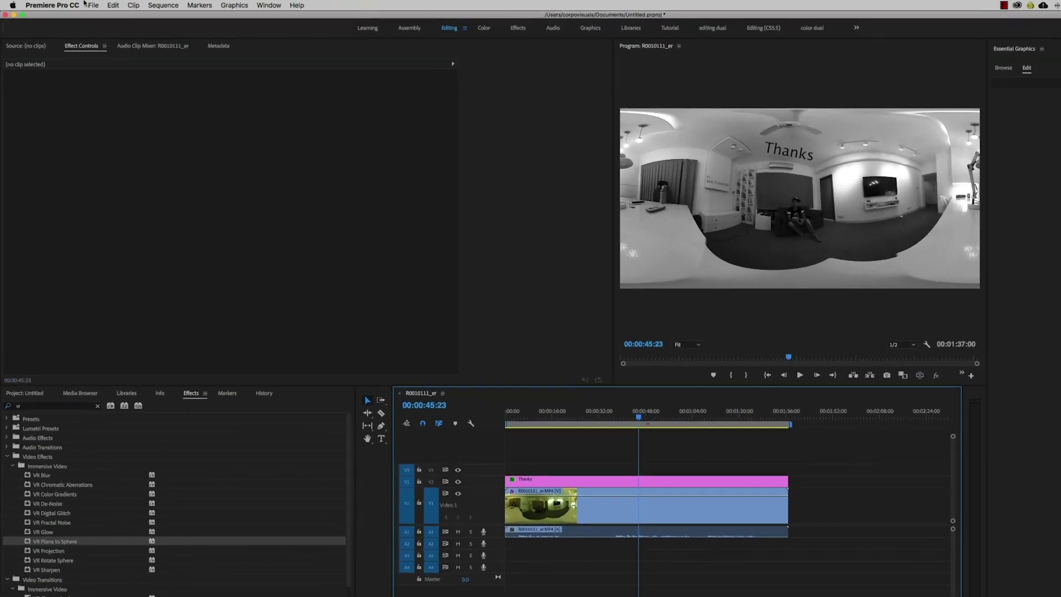
# Step: Open the Export Media settings and match them to the source
pyautogui.click(82, 4)
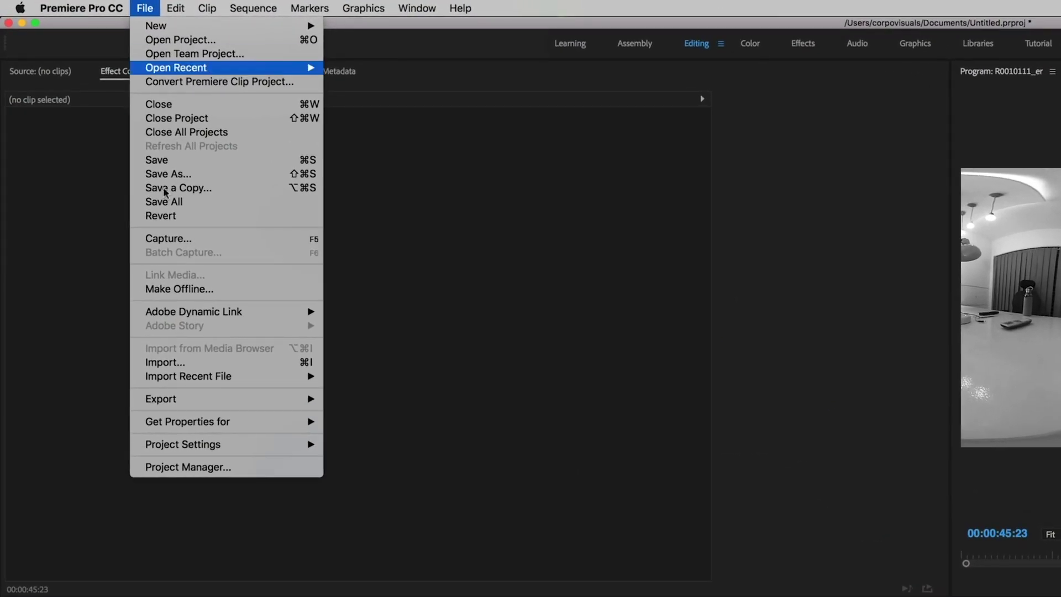
pyautogui.moveTo(118, 230)
pyautogui.click(505, 399)
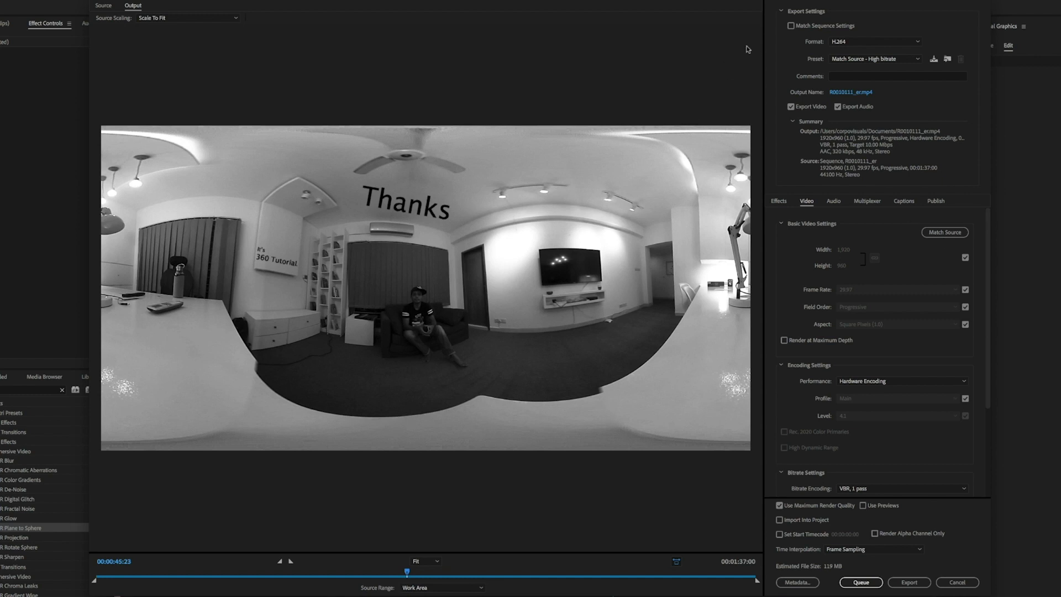
pyautogui.click(951, 232)
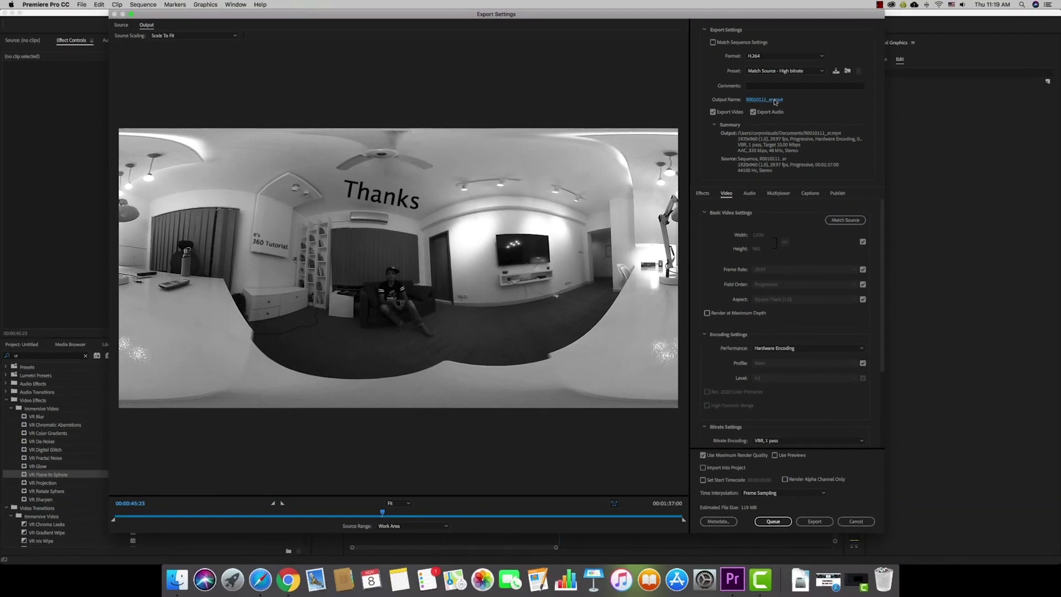
# Step: Name the output Rendered File.mp4 with Video is VR enabled and export it
pyautogui.click(765, 100)
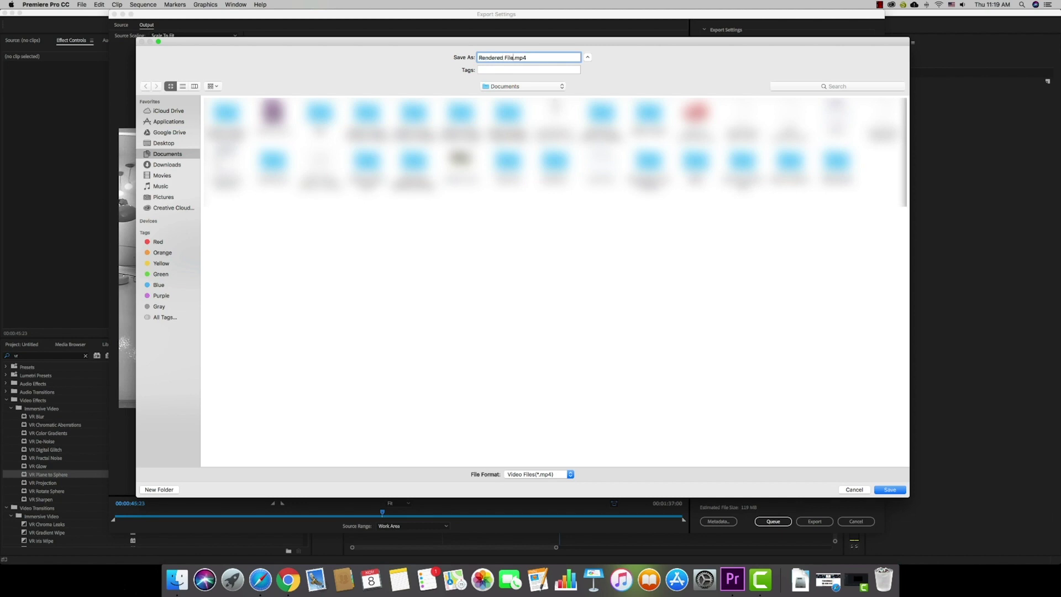
pyautogui.click(887, 490)
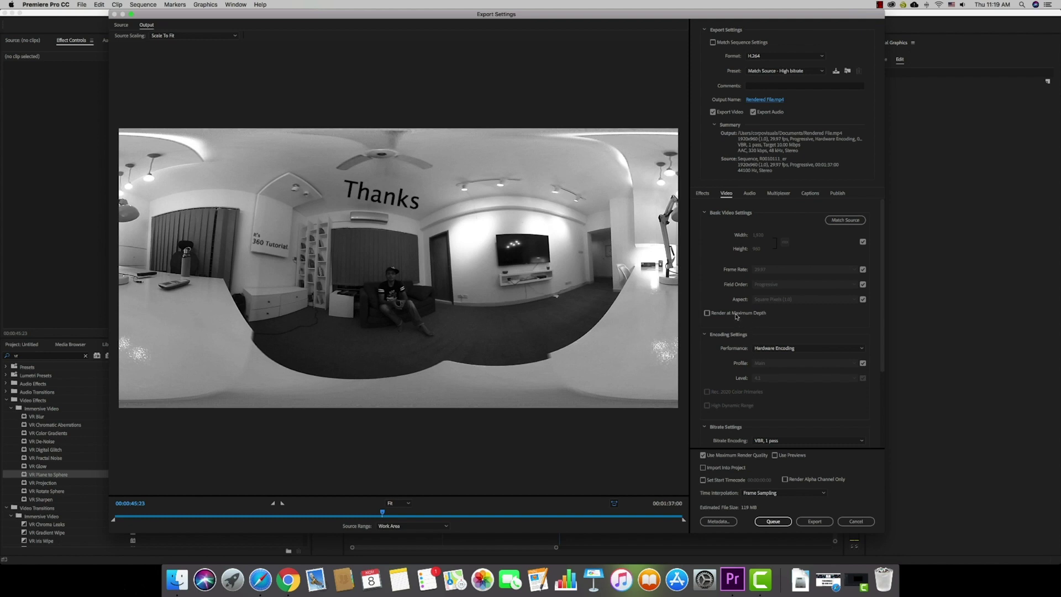
pyautogui.scroll(-5, 736, 316)
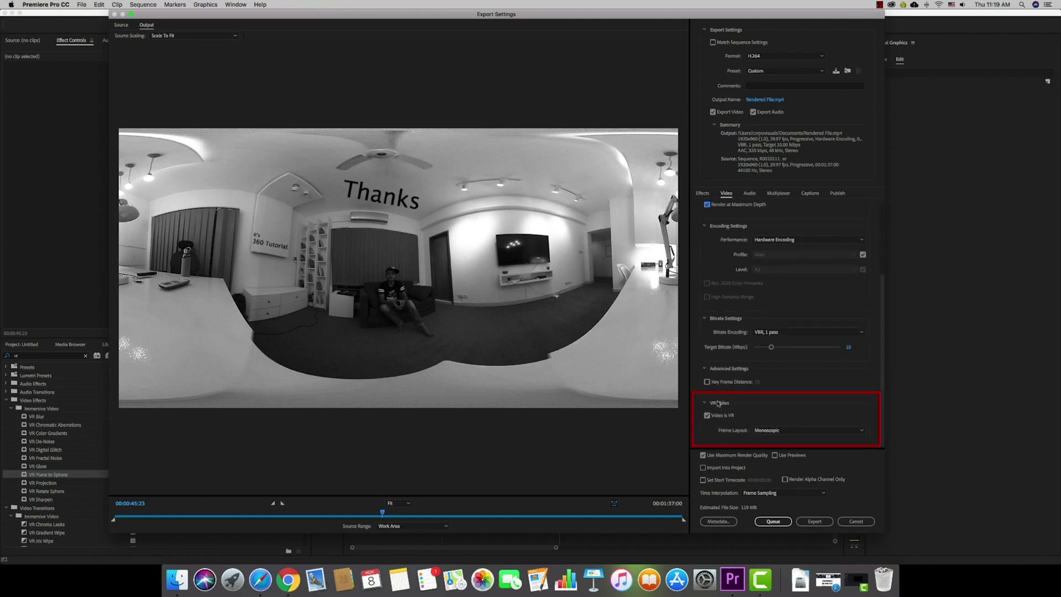
pyautogui.click(815, 521)
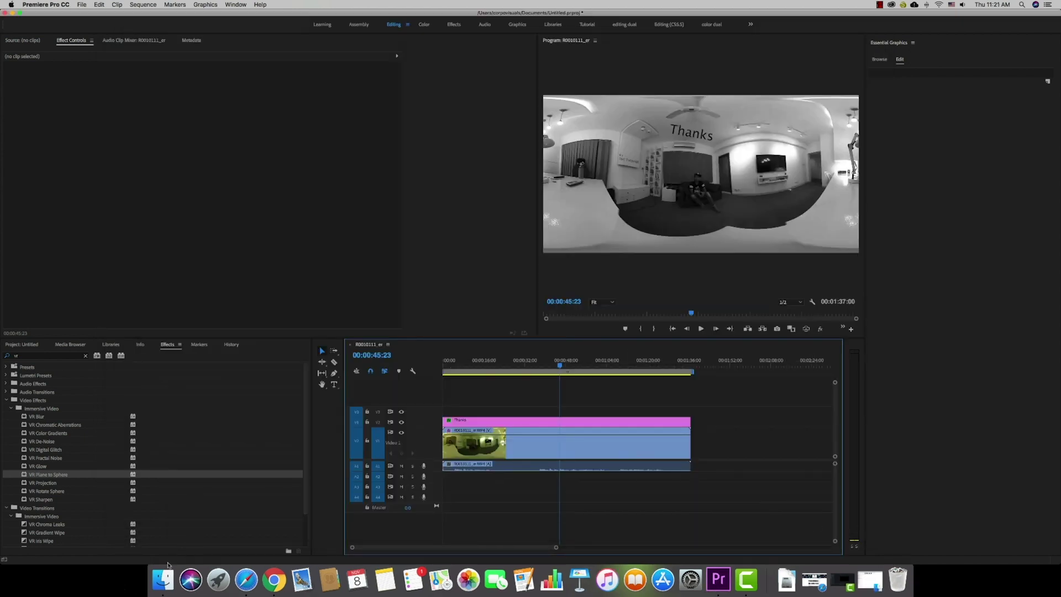
pyautogui.click(164, 577)
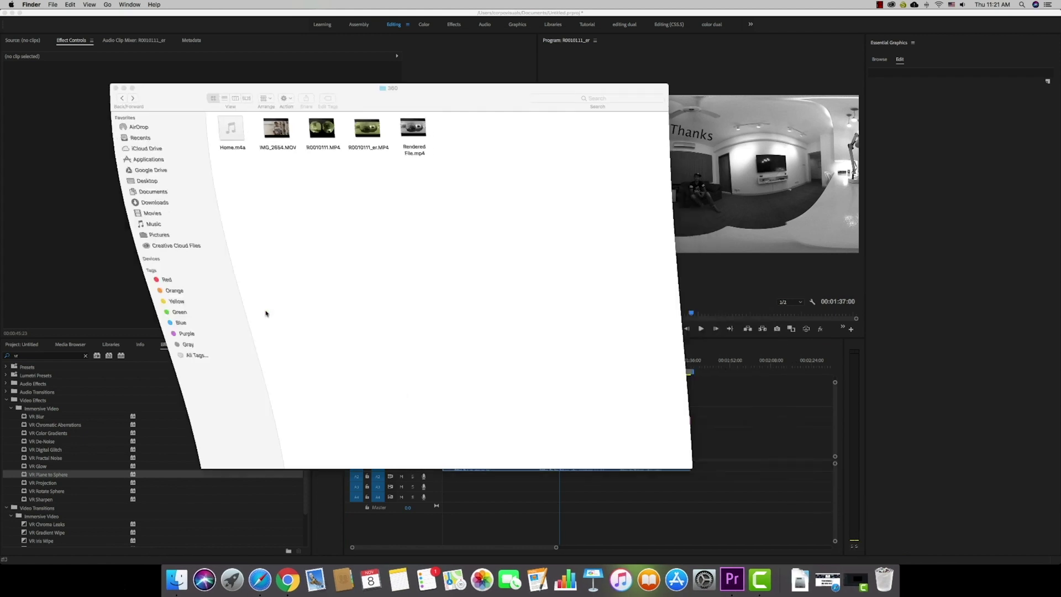
# Step: Quick Look preview Rendered File.mp4 in Finder, then open Launchpad
pyautogui.click(413, 141)
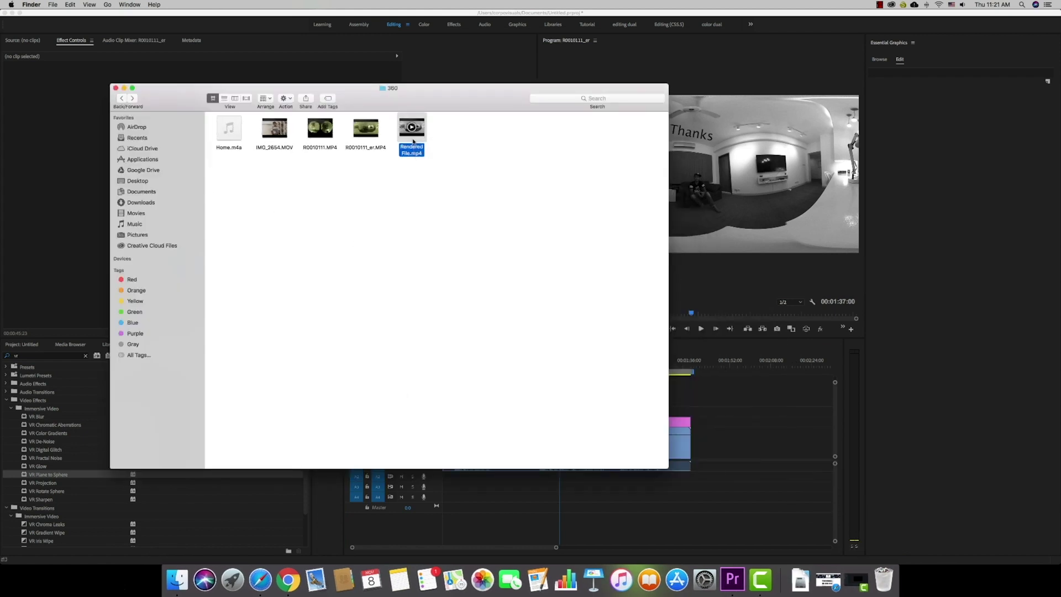
pyautogui.press('space')
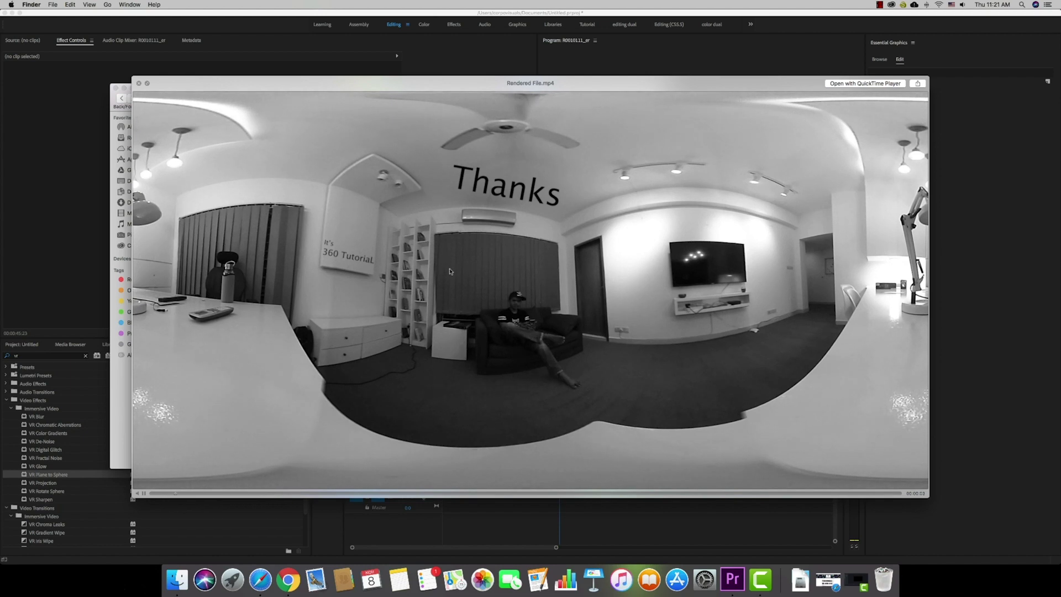
pyautogui.press('space')
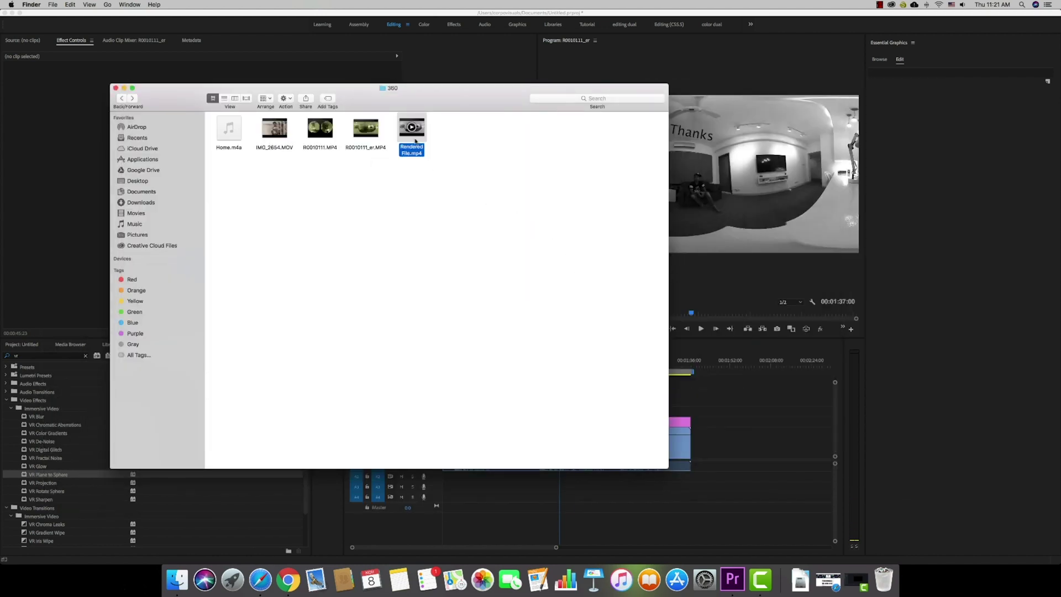
pyautogui.click(233, 580)
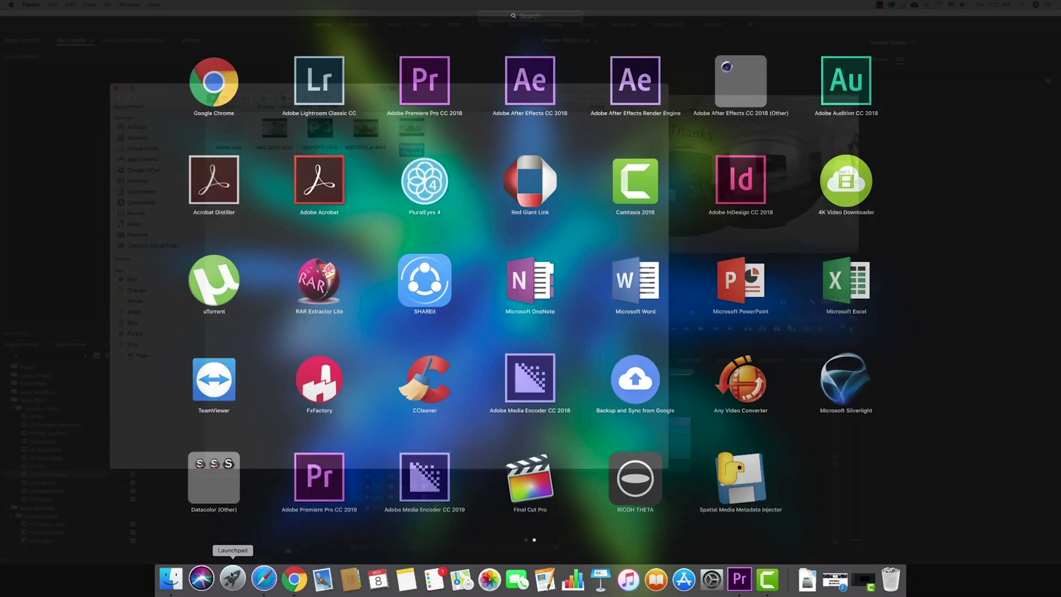
# Step: Launch Spatial Media Metadata Injector and load Rendered File.mp4 from the 360 folder
pyautogui.click(713, 501)
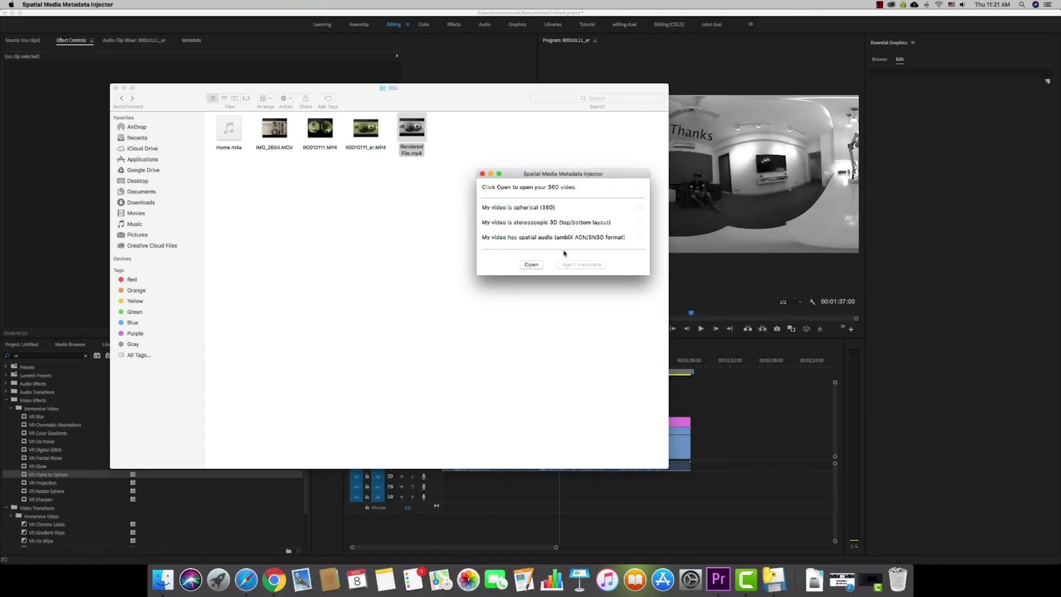
pyautogui.click(528, 266)
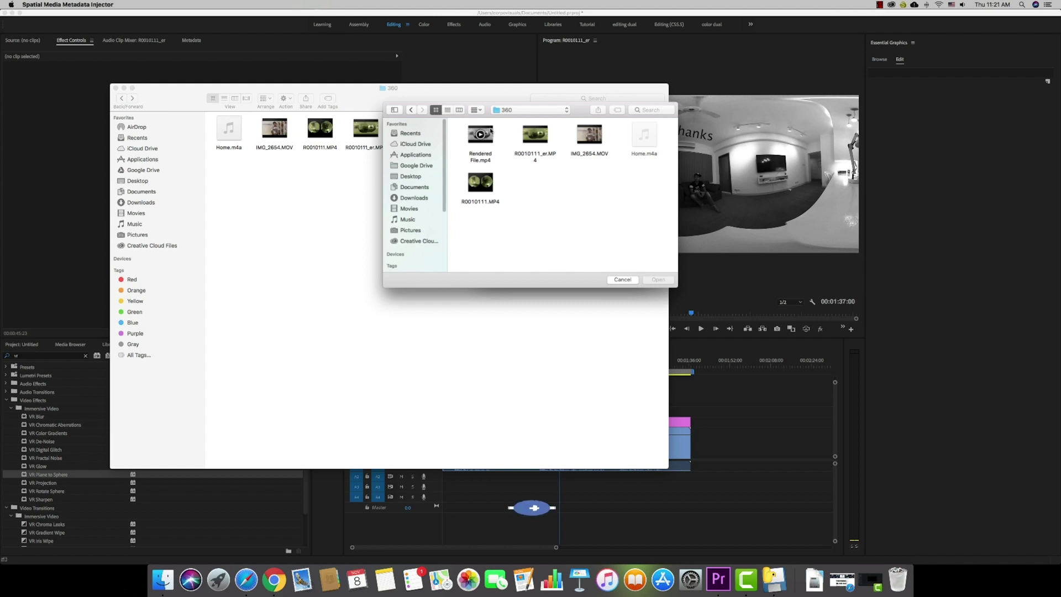
pyautogui.click(484, 141)
pyautogui.click(655, 280)
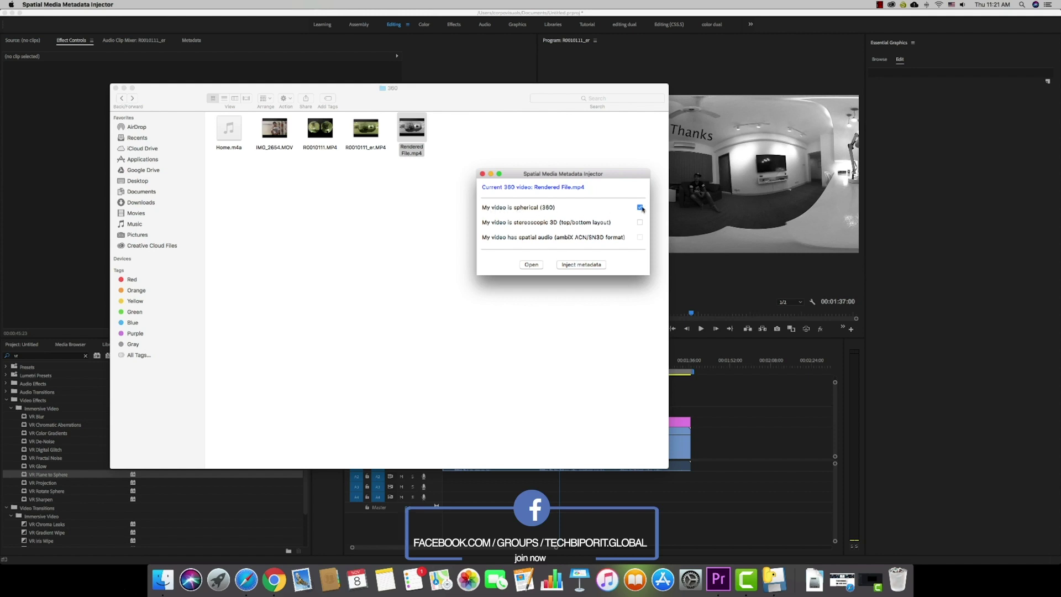
# Step: Inject spherical metadata and save the copy as Rendered File_injected.mp4
pyautogui.click(582, 265)
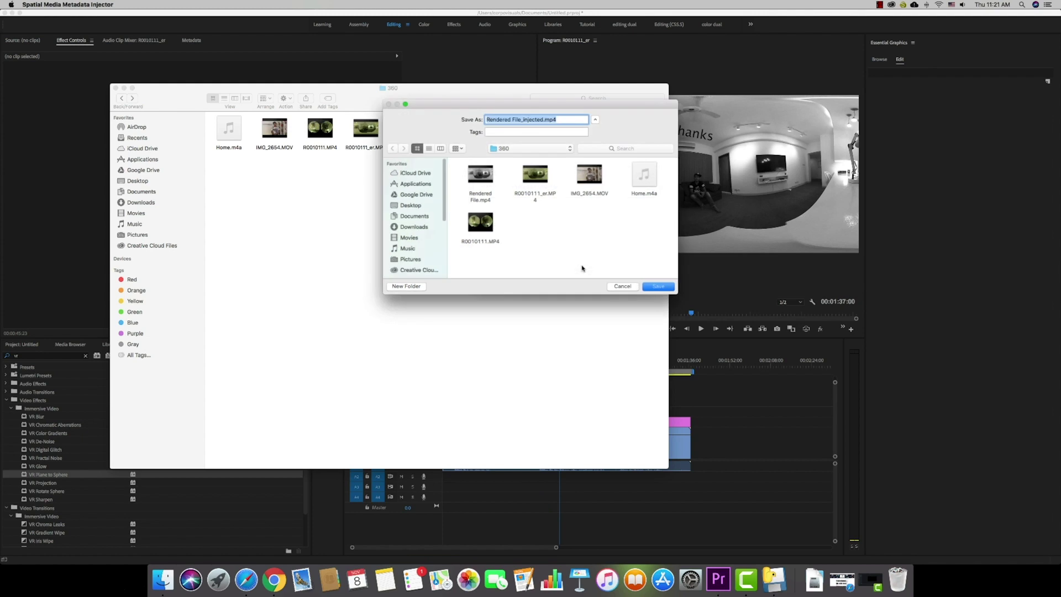
pyautogui.click(658, 287)
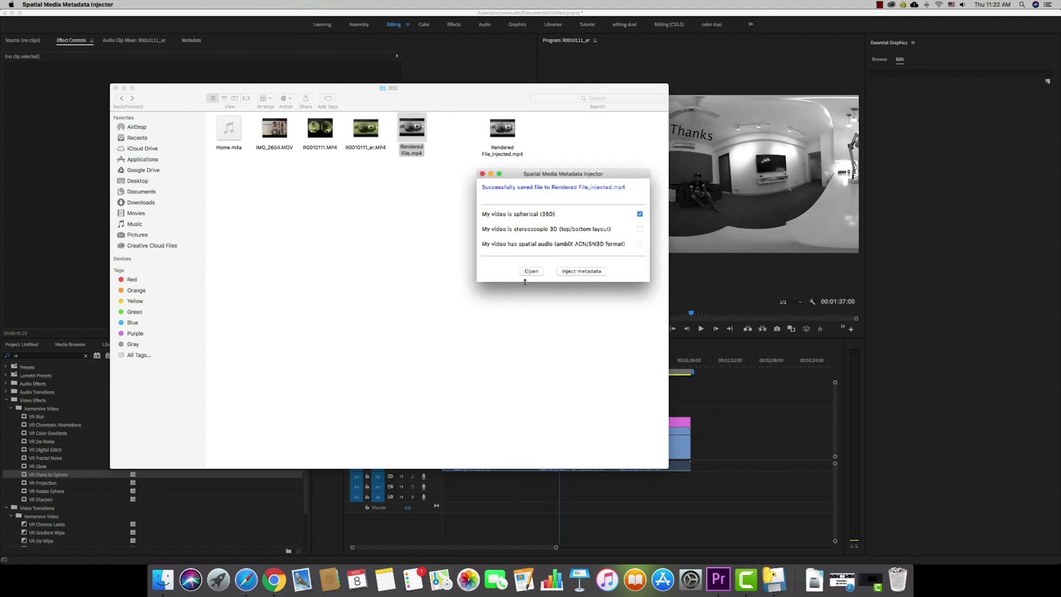
pyautogui.click(482, 174)
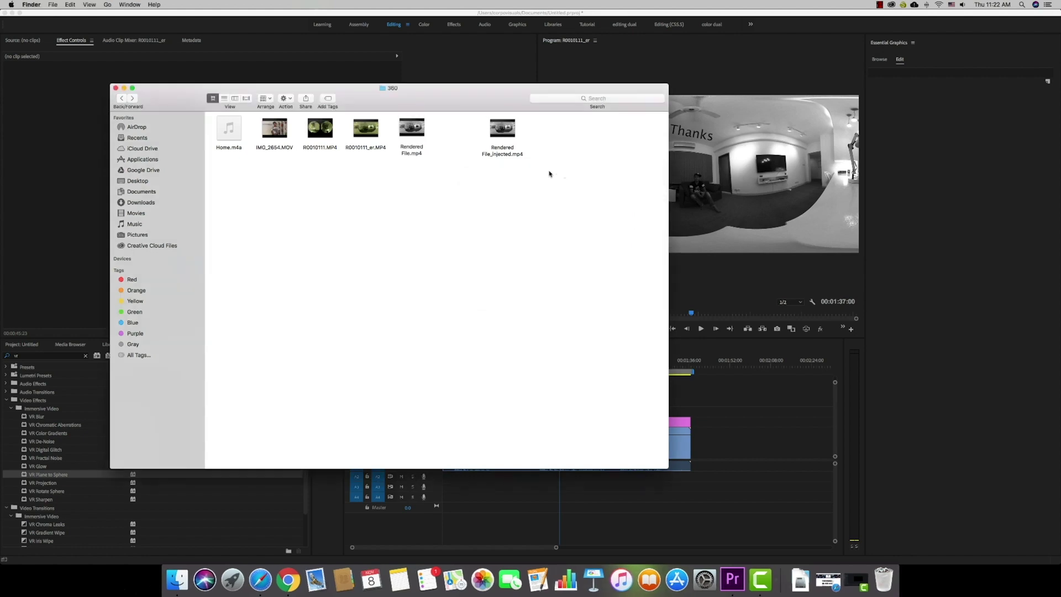
pyautogui.click(486, 131)
pyautogui.click(829, 583)
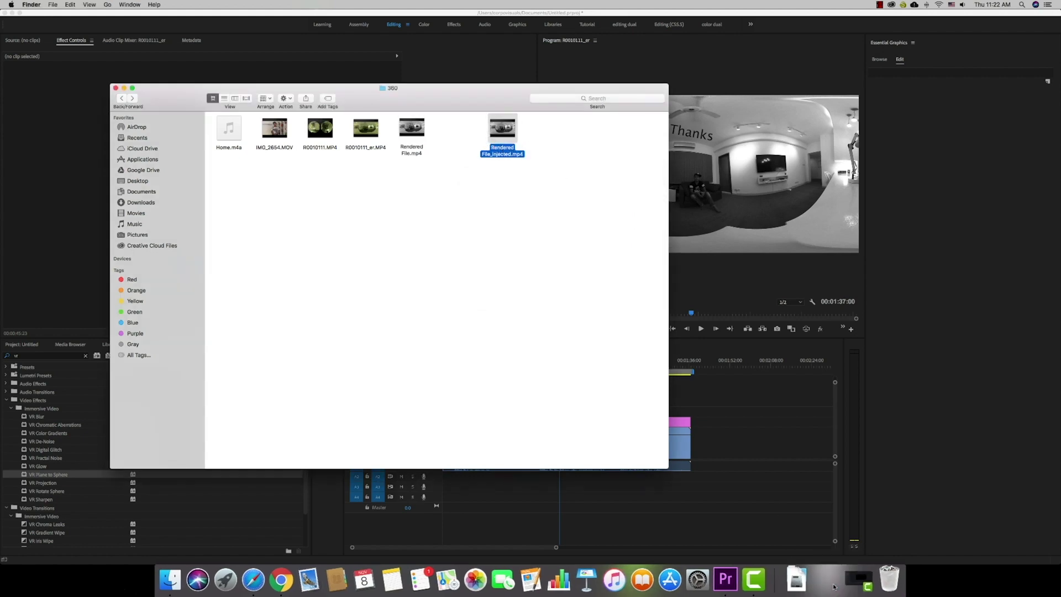
# Step: Upload Rendered File_injected.mp4 to YouTube by dragging it onto the upload page
pyautogui.scroll(-3, 897, 330)
pyautogui.click(950, 37)
pyautogui.click(190, 579)
pyautogui.moveTo(387, 90); pyautogui.dragTo(392, 266)
pyautogui.moveTo(504, 308)
pyautogui.mouseDown()
pyautogui.moveTo(574, 373)
pyautogui.moveTo(478, 167)
pyautogui.mouseUp()
pyautogui.click(266, 99)
# Step: Set the upload's visibility to Private, finish, and open its watch page
pyautogui.click(667, 217)
pyautogui.click(619, 240)
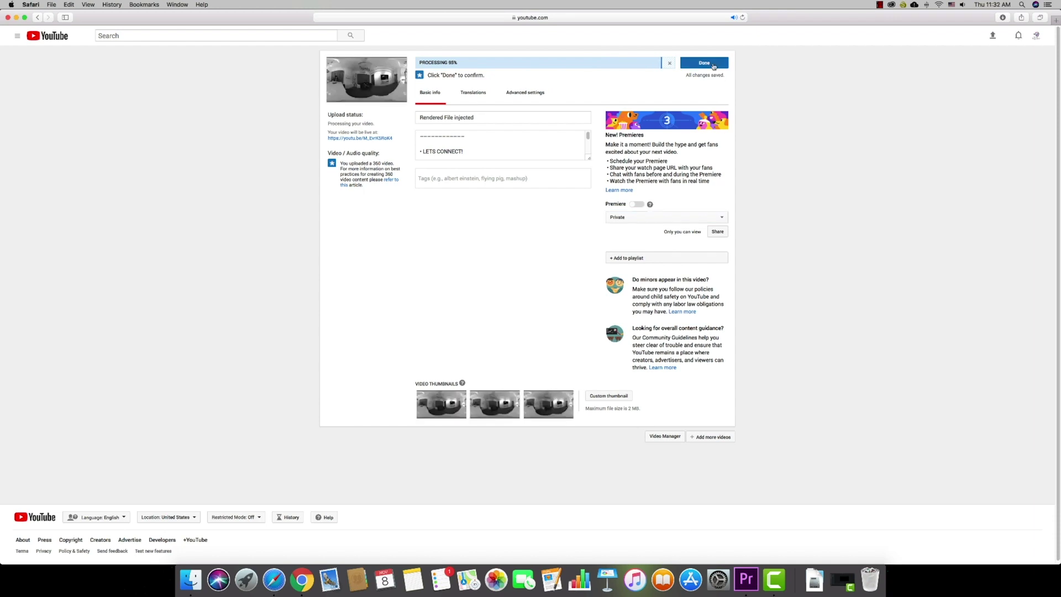
pyautogui.click(714, 67)
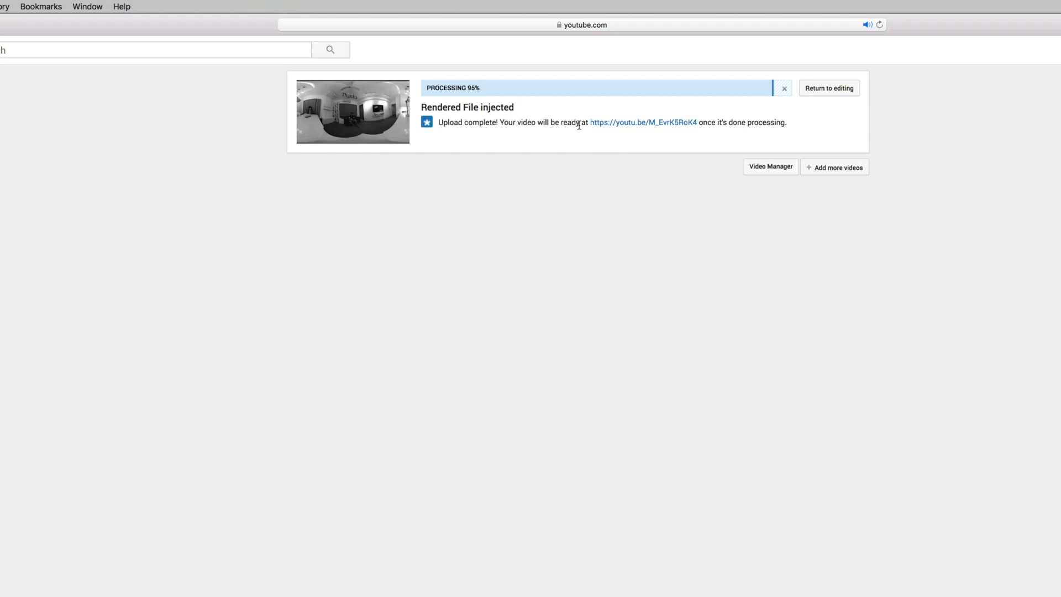
pyautogui.click(642, 126)
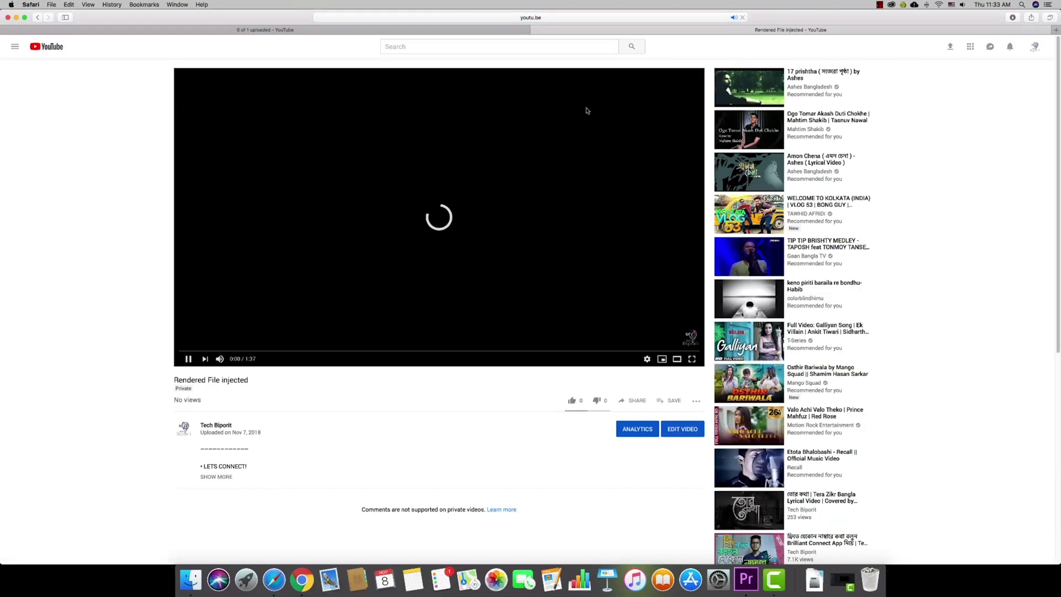
# Step: Pause the uploaded video and pan the 360 view toward the bookshelf and tutorial sign
pyautogui.click(424, 118)
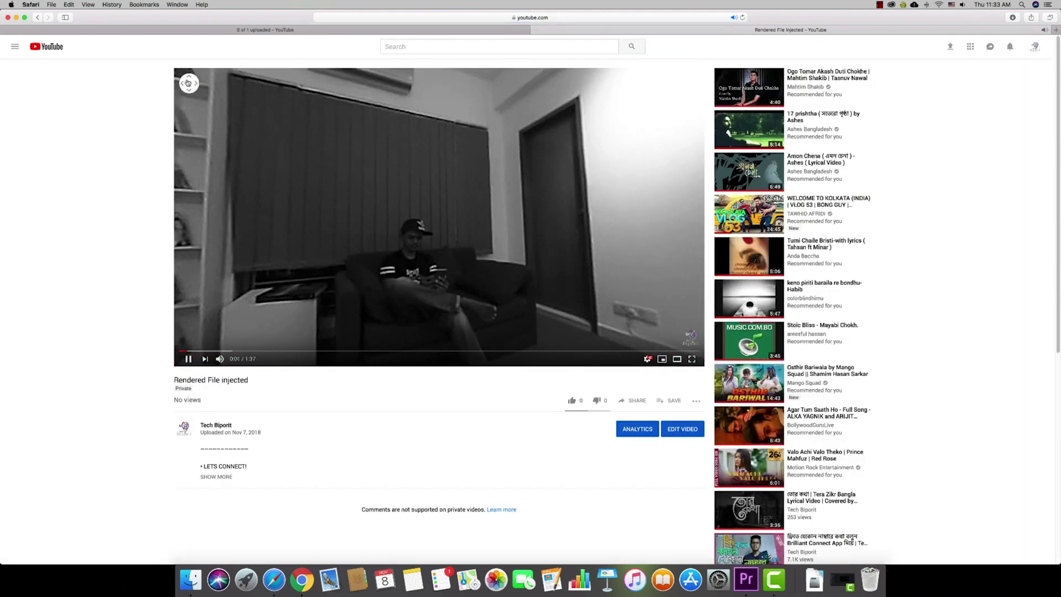
pyautogui.moveTo(255, 182); pyautogui.dragTo(454, 200)
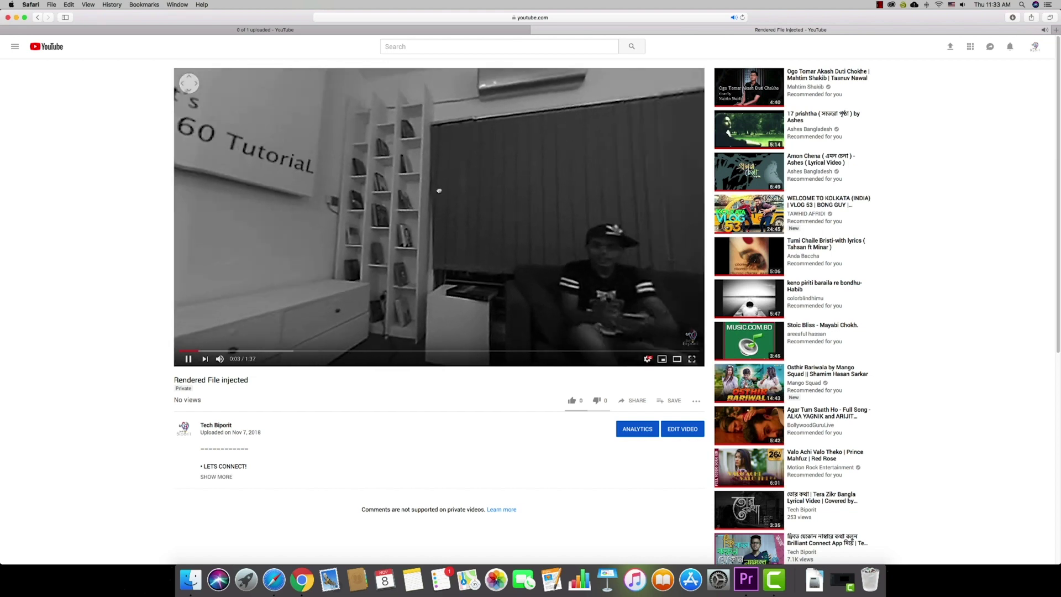